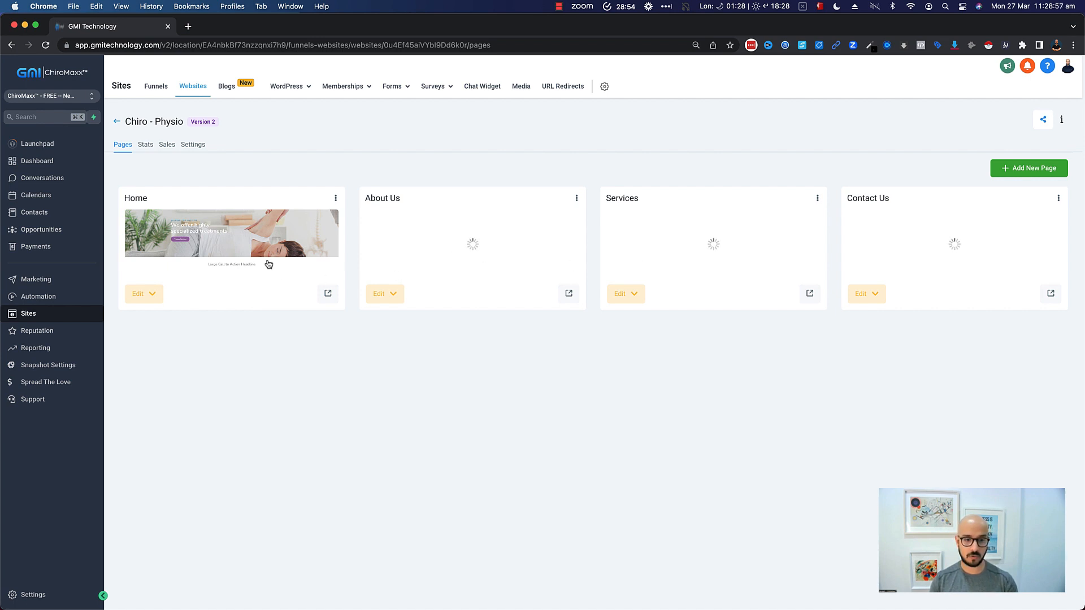
# - Open the Home page of the Chiro - Physio website in the page builder
pyautogui.click(153, 293)
pyautogui.click(161, 318)
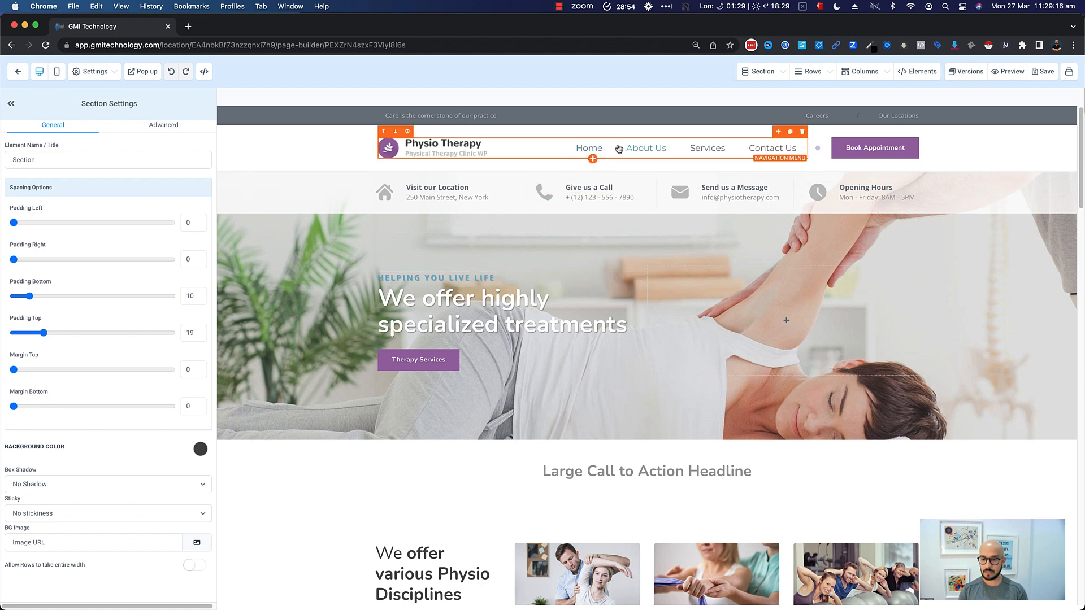
# - Select the header navigation menu and review its list of menu items
pyautogui.click(678, 149)
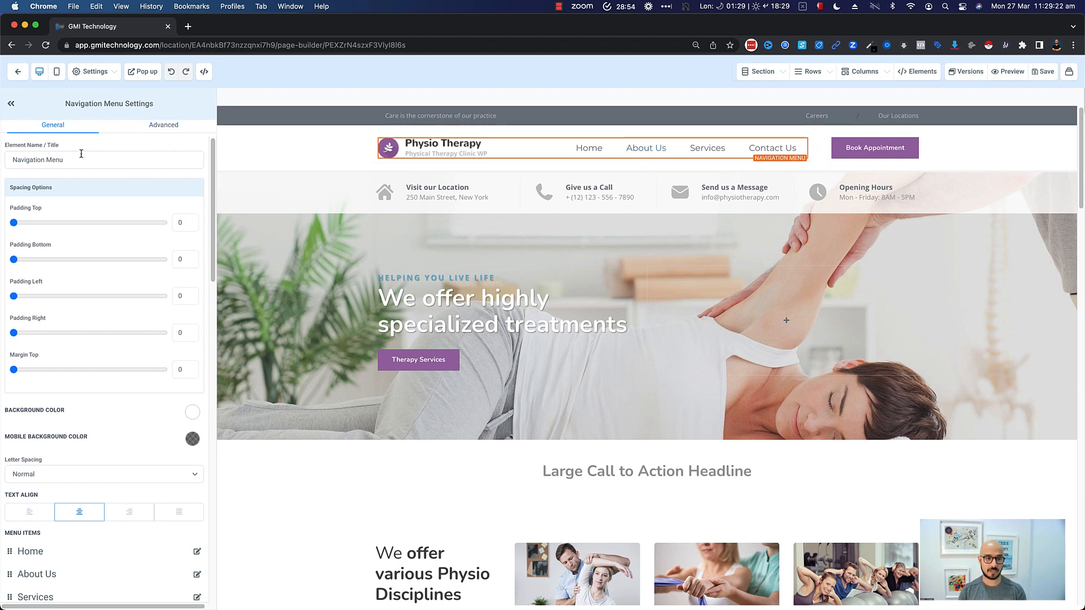
pyautogui.scroll(-3, 102, 206)
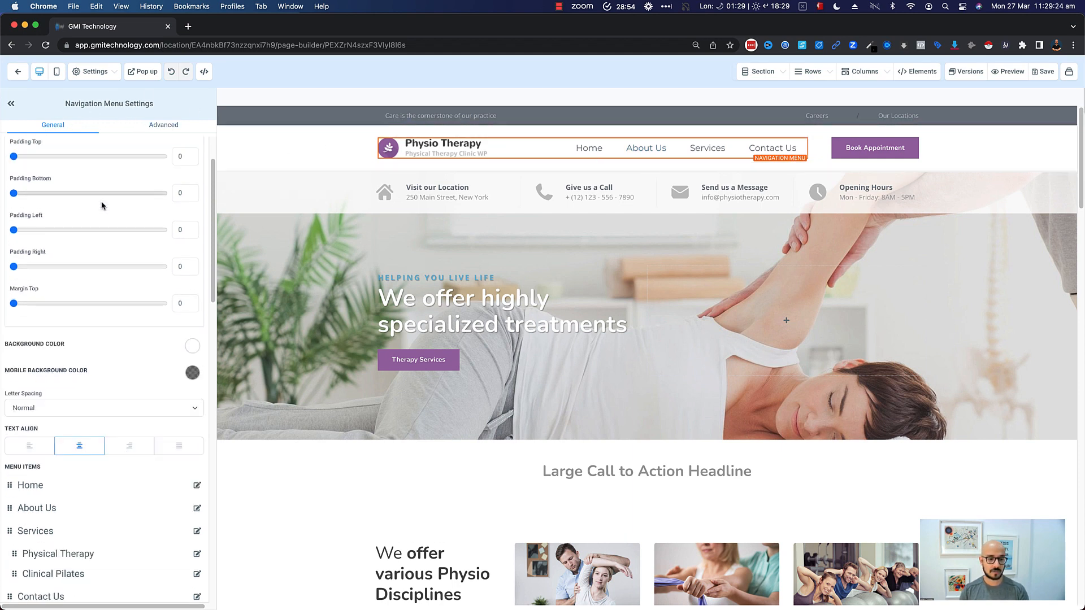
pyautogui.scroll(-5, 102, 205)
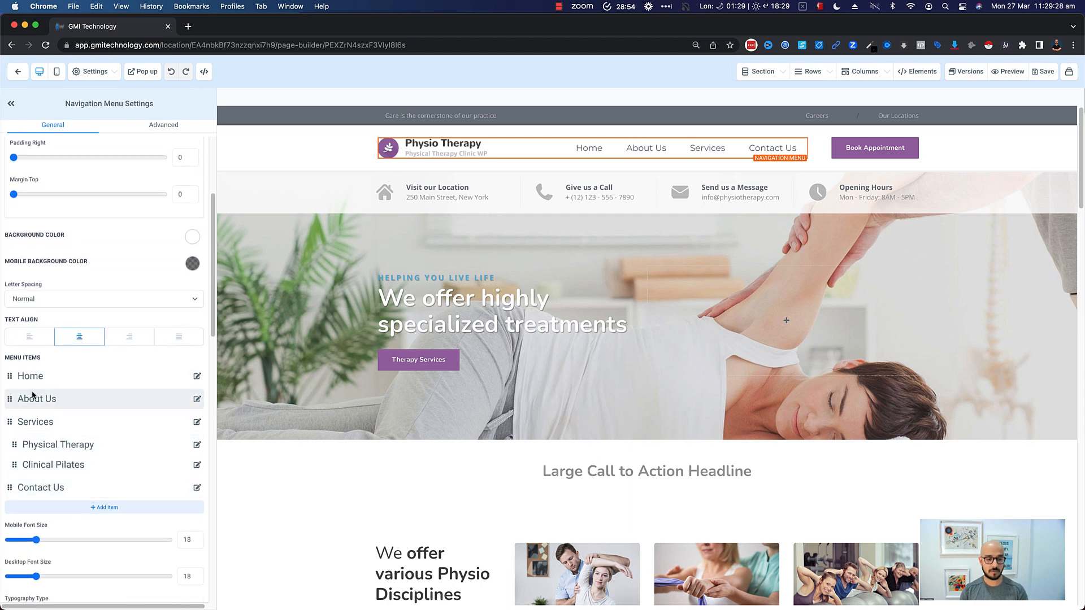
pyautogui.scroll(-1, 33, 396)
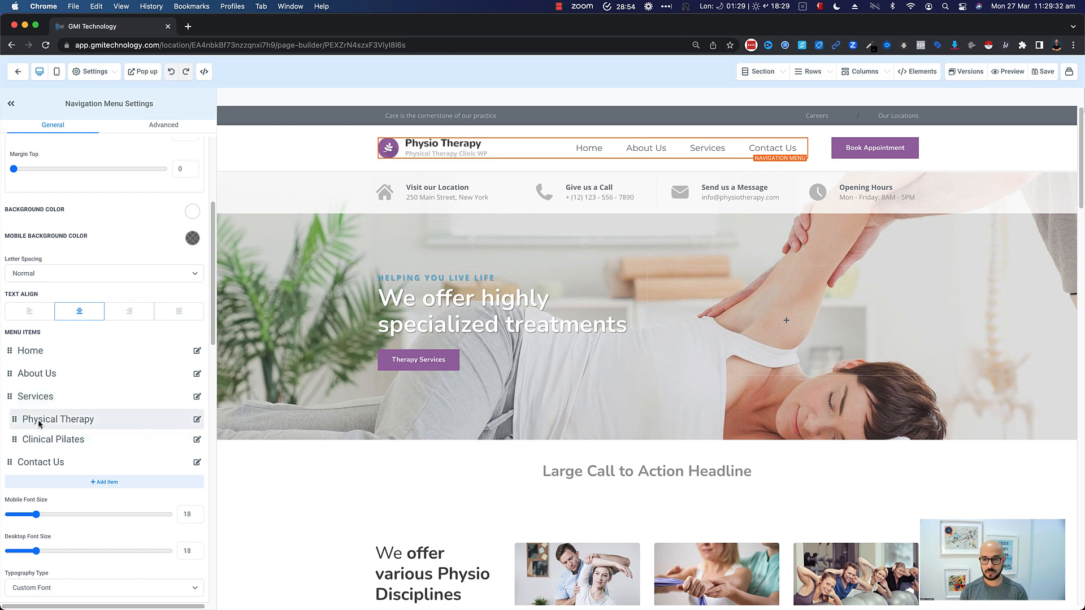
pyautogui.moveTo(703, 152)
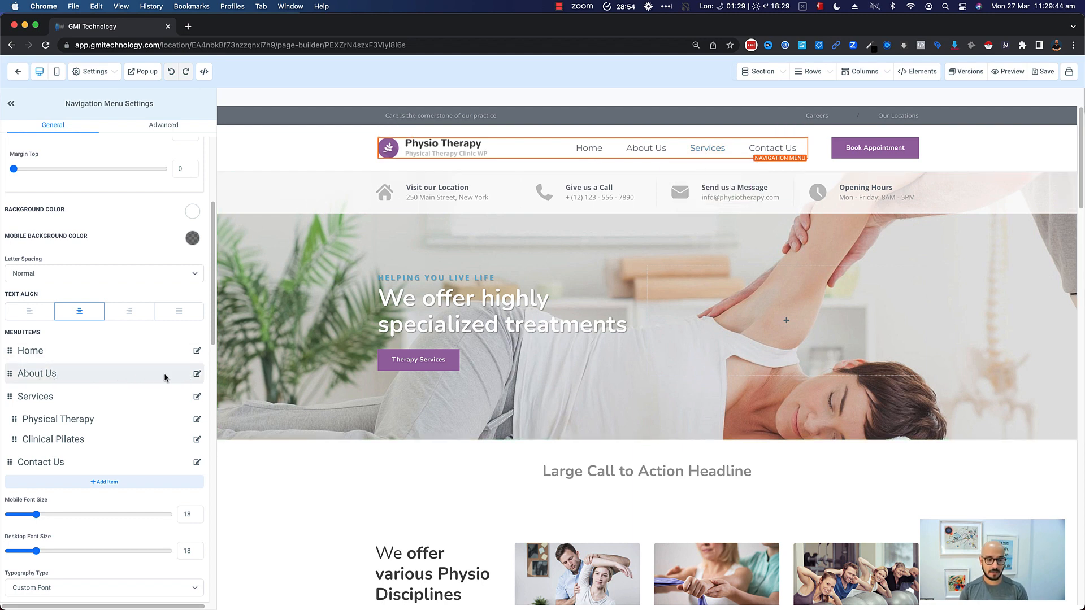
pyautogui.click(197, 374)
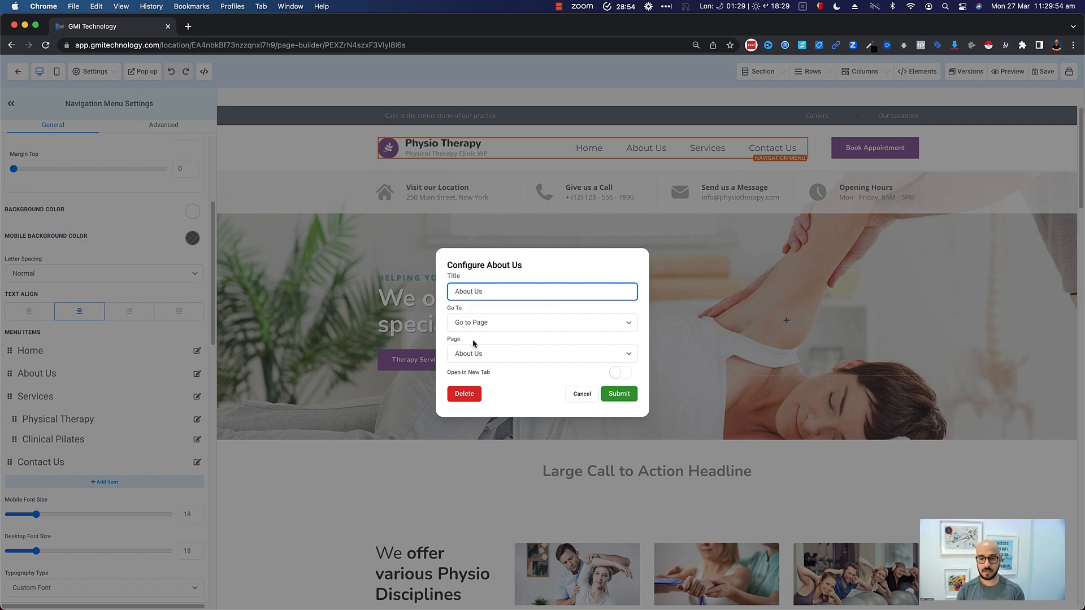
pyautogui.click(633, 323)
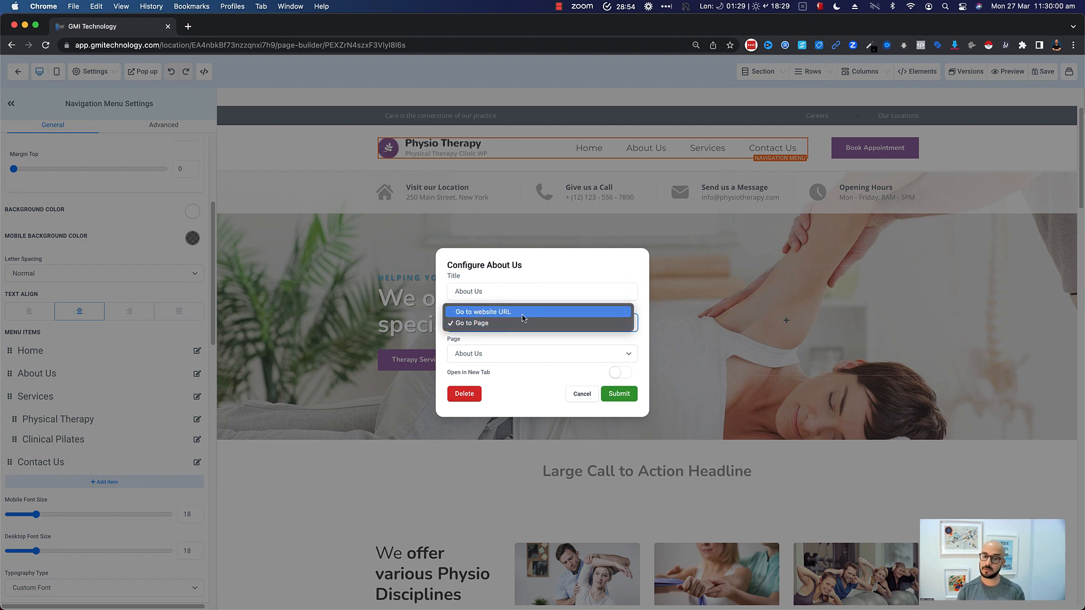
pyautogui.click(536, 277)
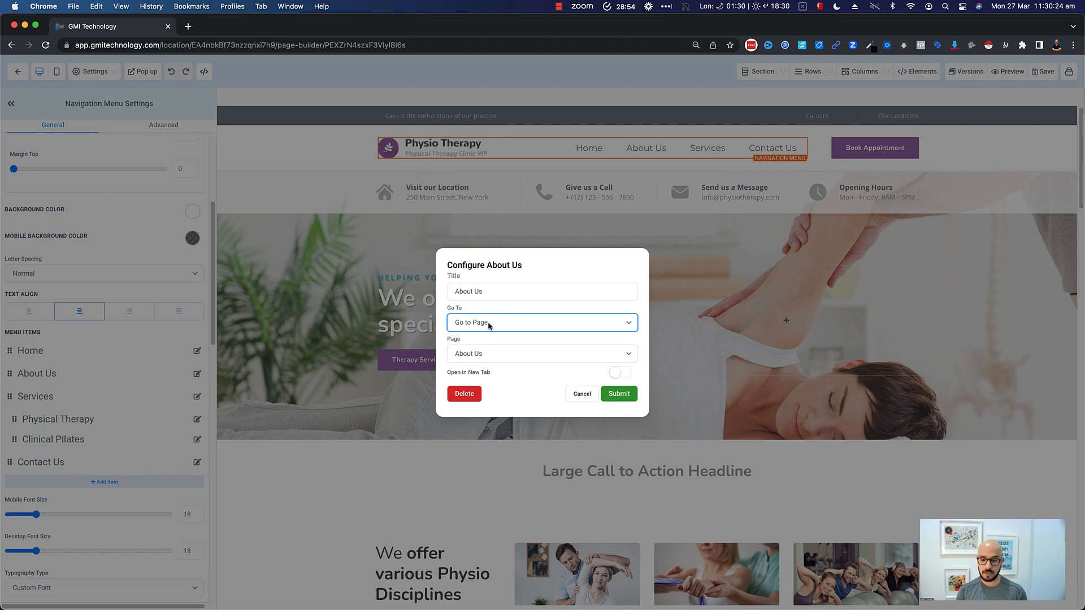
pyautogui.click(582, 393)
# - Move the Services menu item above About Us and return it to its original position
pyautogui.scroll(-1, 108, 404)
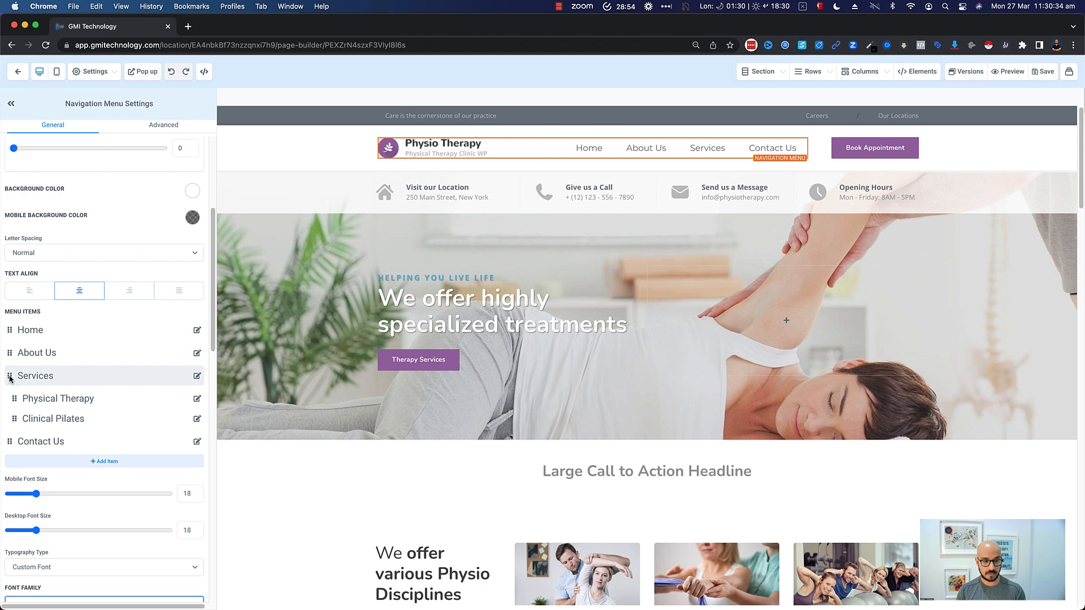
pyautogui.moveTo(9, 378); pyautogui.dragTo(9, 352)
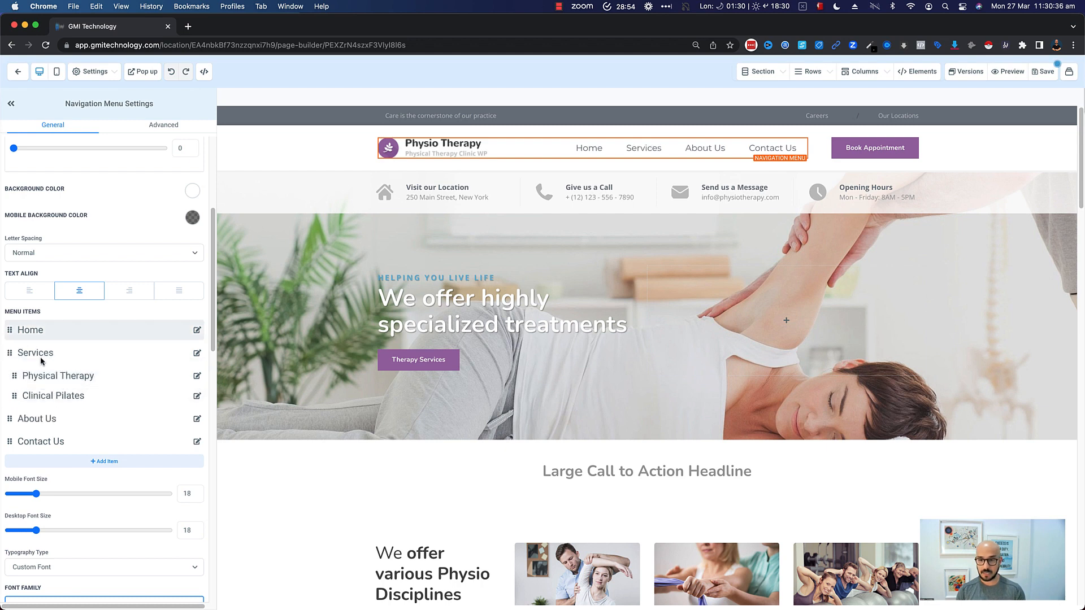
pyautogui.moveTo(657, 162)
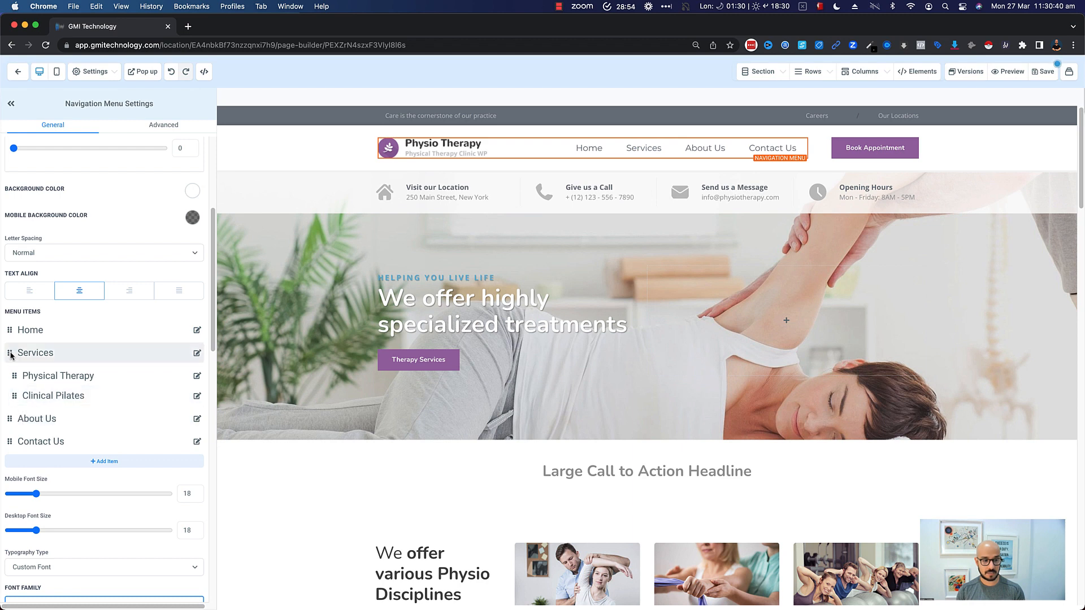
pyautogui.moveTo(10, 358); pyautogui.dragTo(10, 367)
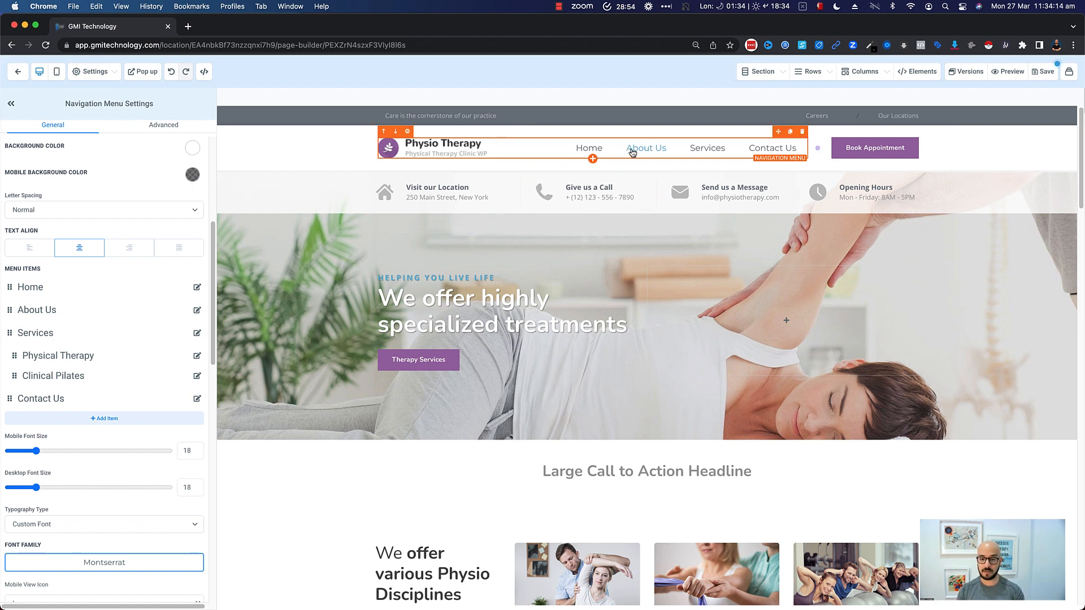
# - Select the About Us section on the page and copy its CSS selector from the advanced settings
pyautogui.scroll(-7, 432, 339)
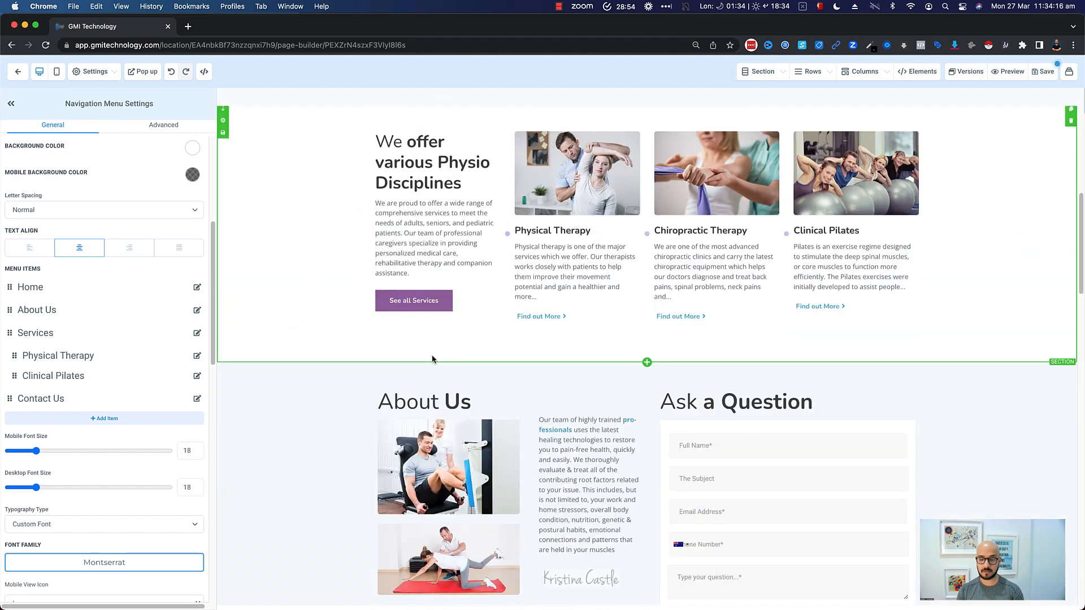
pyautogui.scroll(8, 591, 357)
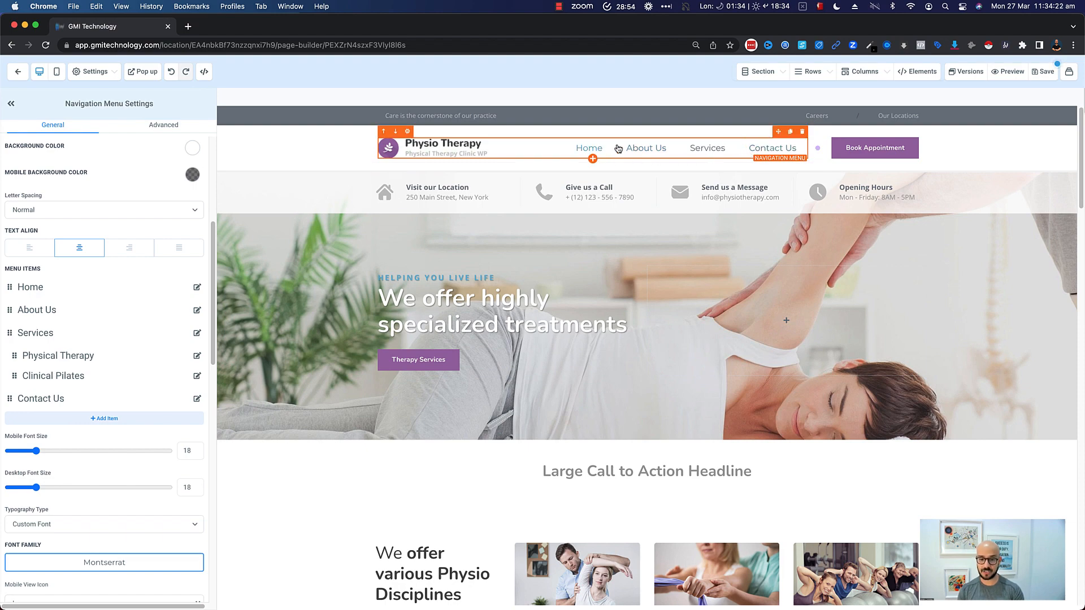
pyautogui.scroll(-5, 576, 316)
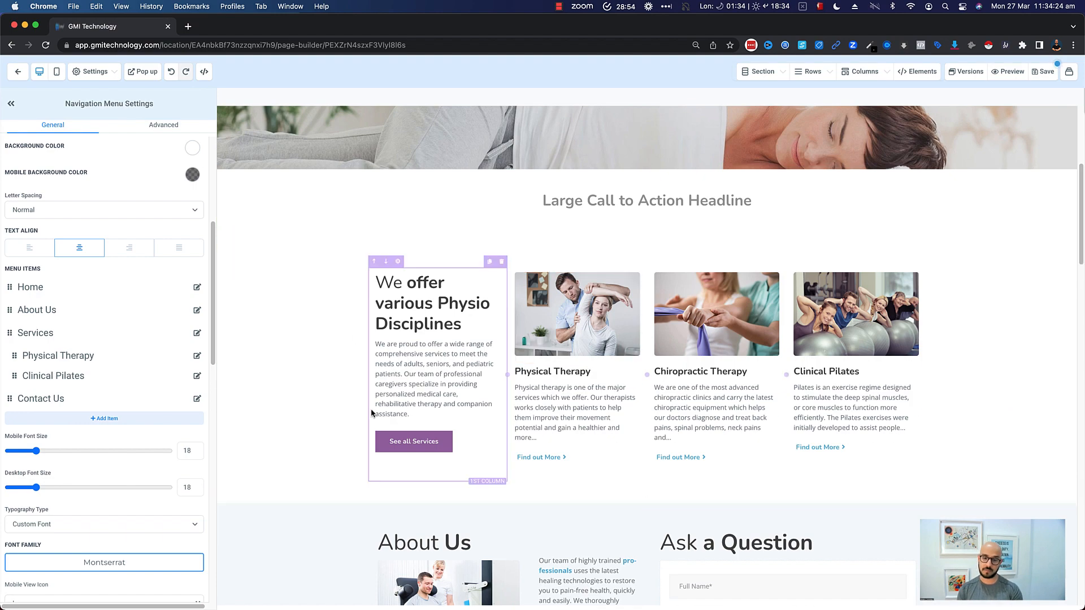
pyautogui.scroll(-3, 372, 413)
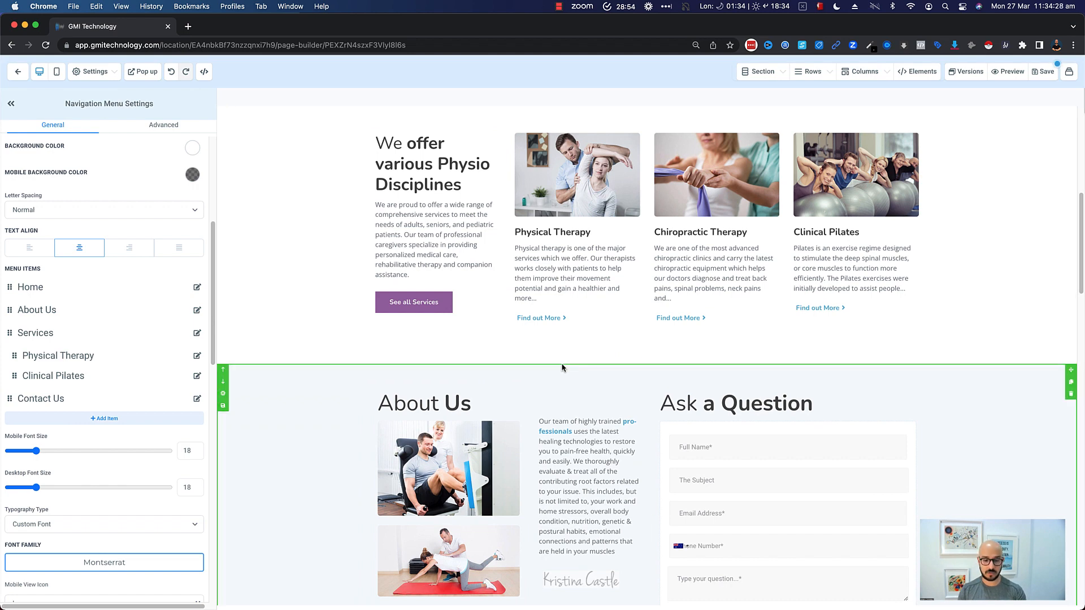
pyautogui.click(274, 381)
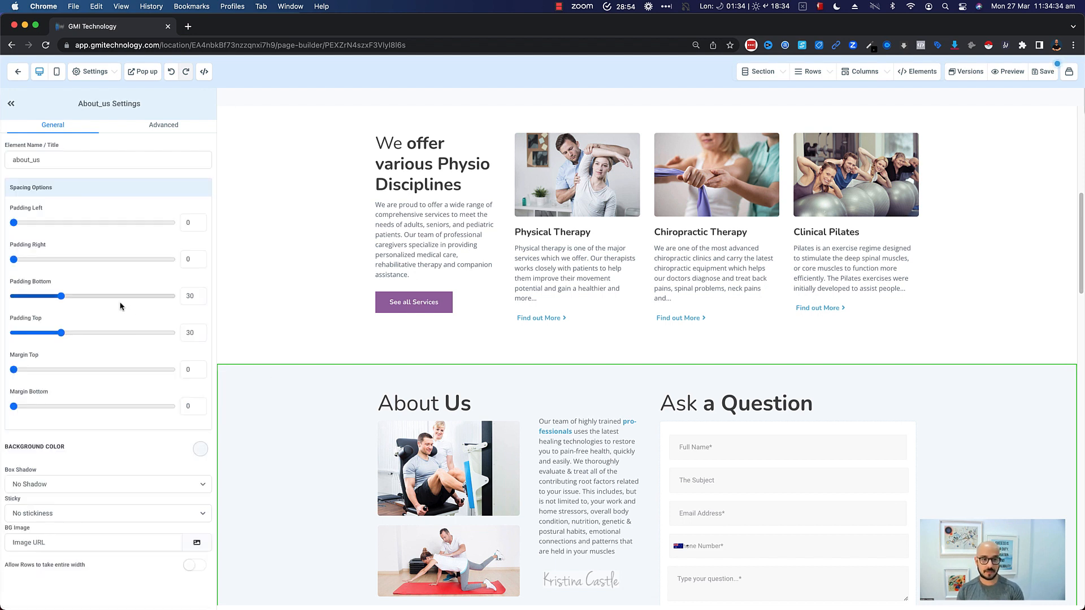
pyautogui.click(155, 129)
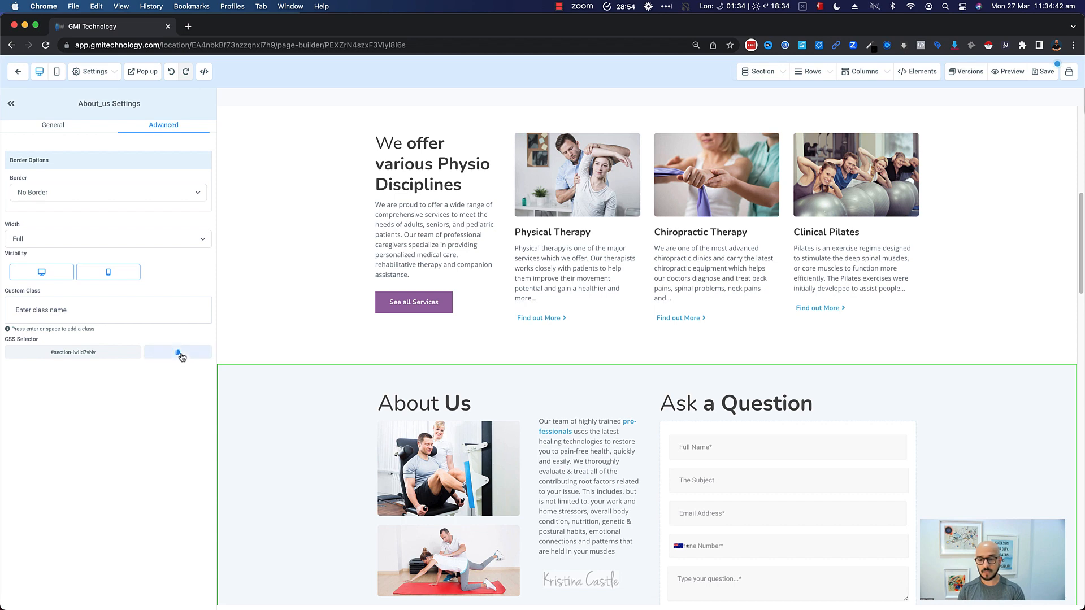
# - Link the About Us menu item to website URL #section-lwlid7vNv by pasting the copied selector, and submit
pyautogui.scroll(10, 595, 153)
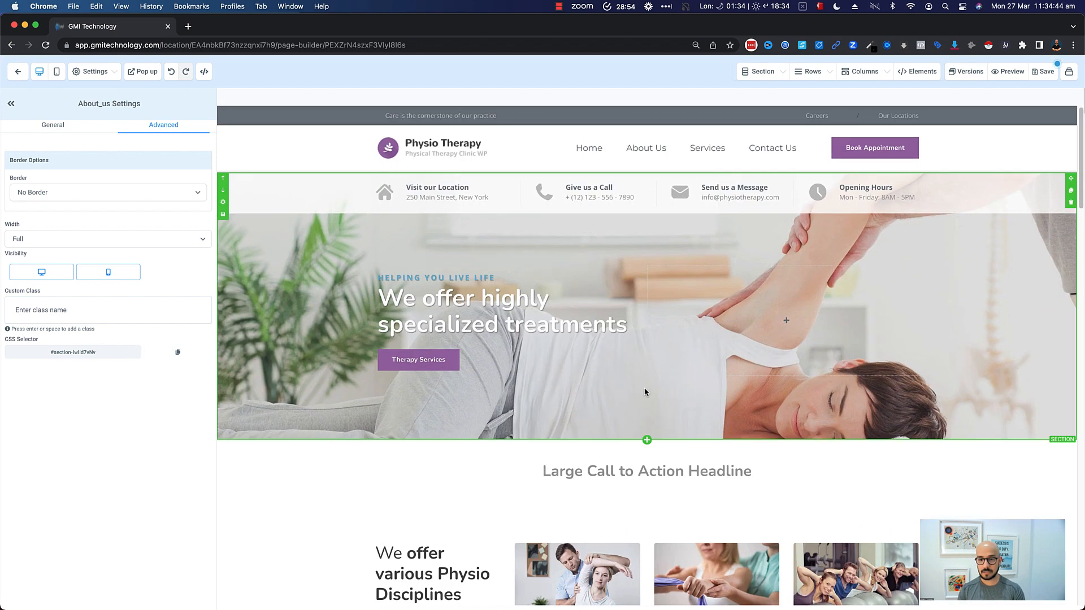
pyautogui.click(642, 152)
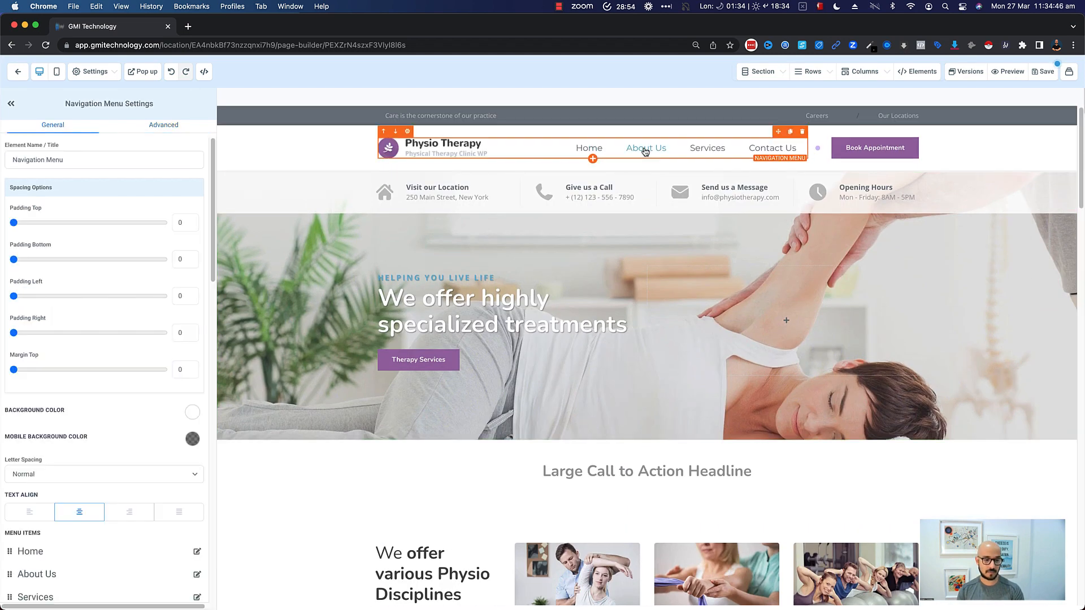
pyautogui.scroll(-4, 55, 474)
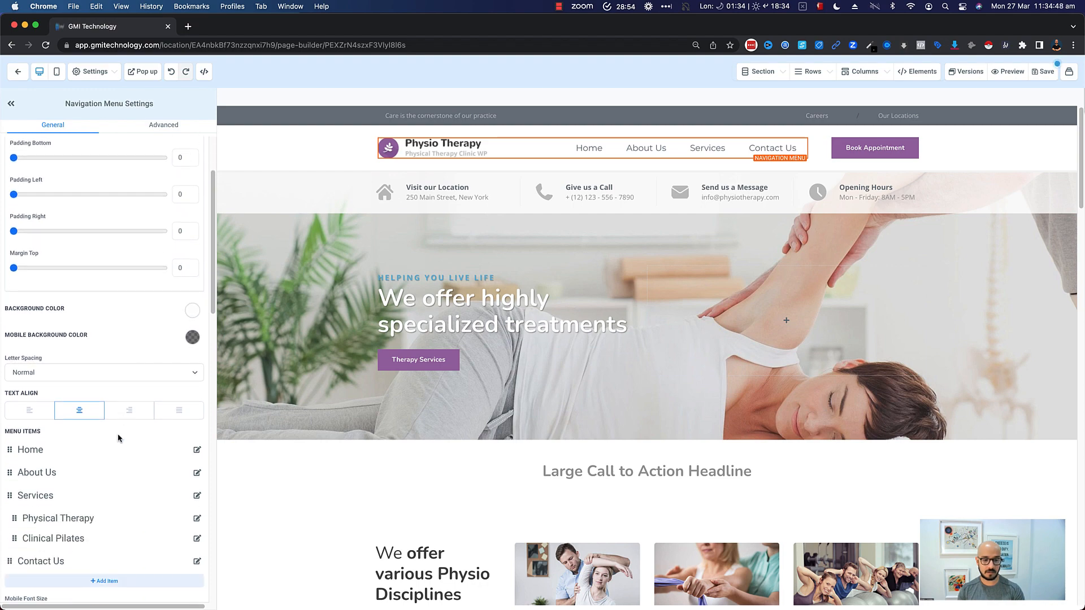
pyautogui.click(197, 473)
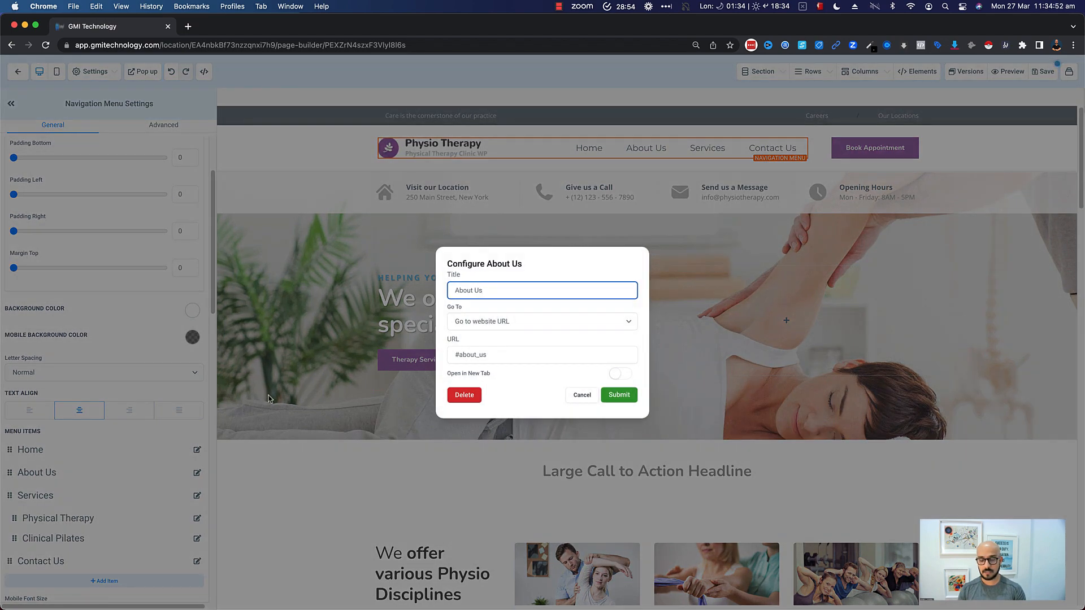
pyautogui.click(489, 327)
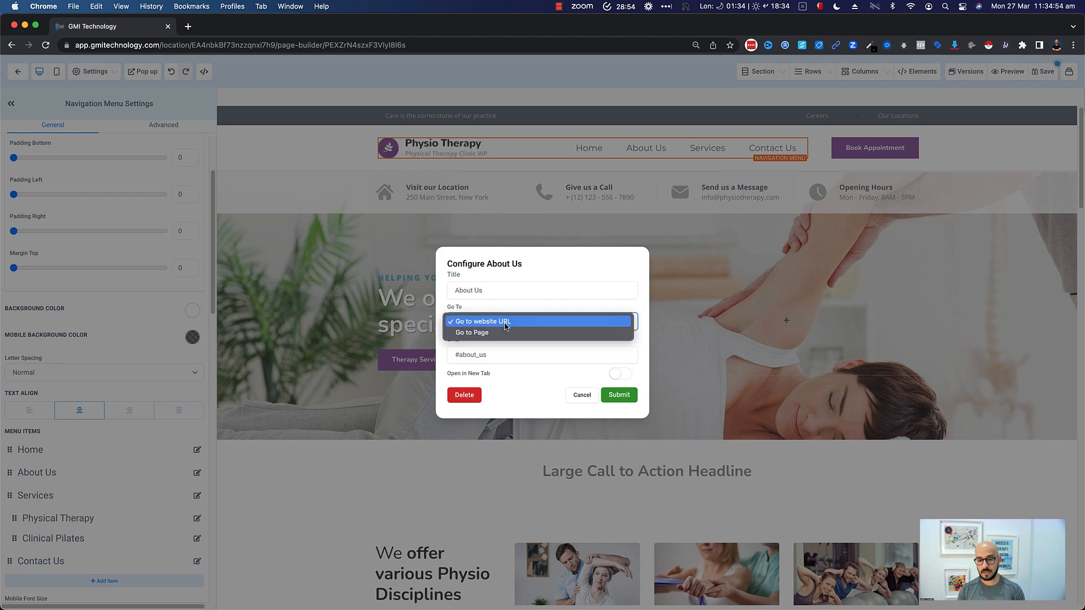
pyautogui.click(493, 325)
pyautogui.click(493, 357)
pyautogui.tripleClick(493, 357)
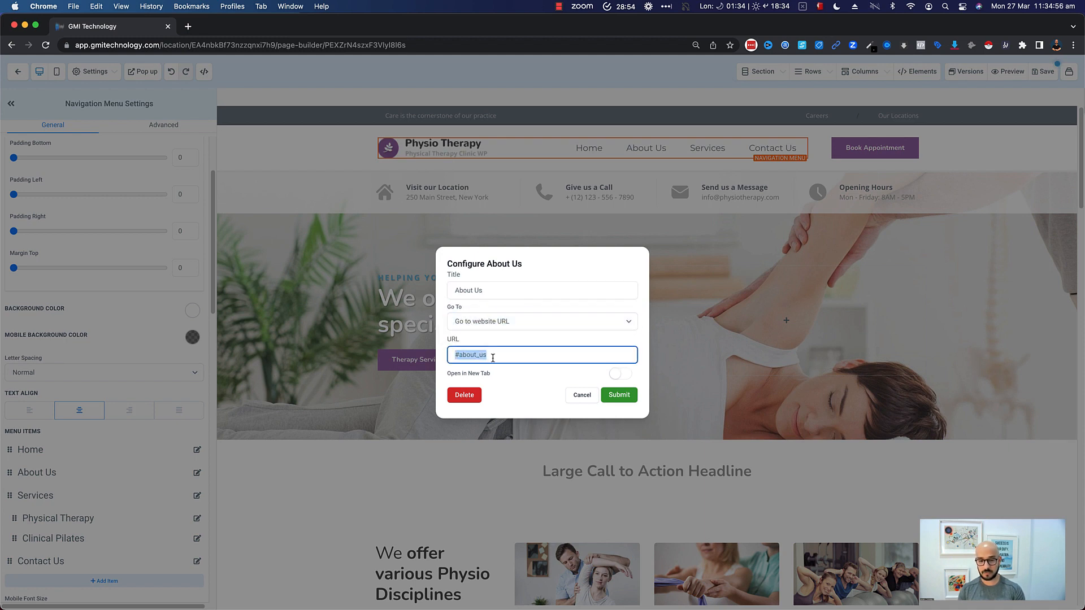
pyautogui.write('#section-lwbd7vNv')
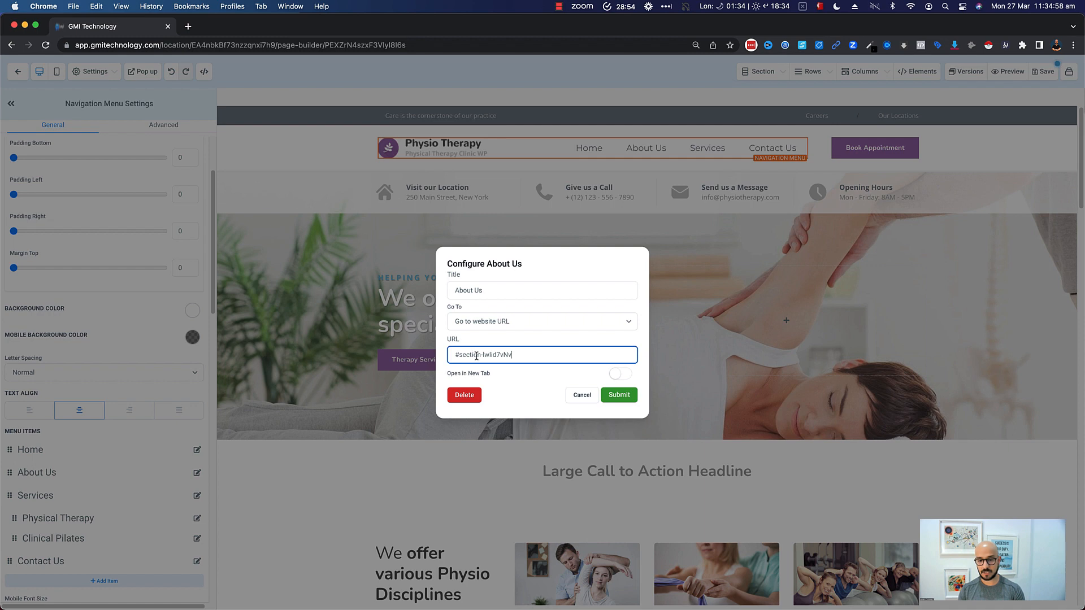
pyautogui.click(624, 395)
# - Preview the page and test that the About Us menu link jumps to its section
pyautogui.click(1005, 72)
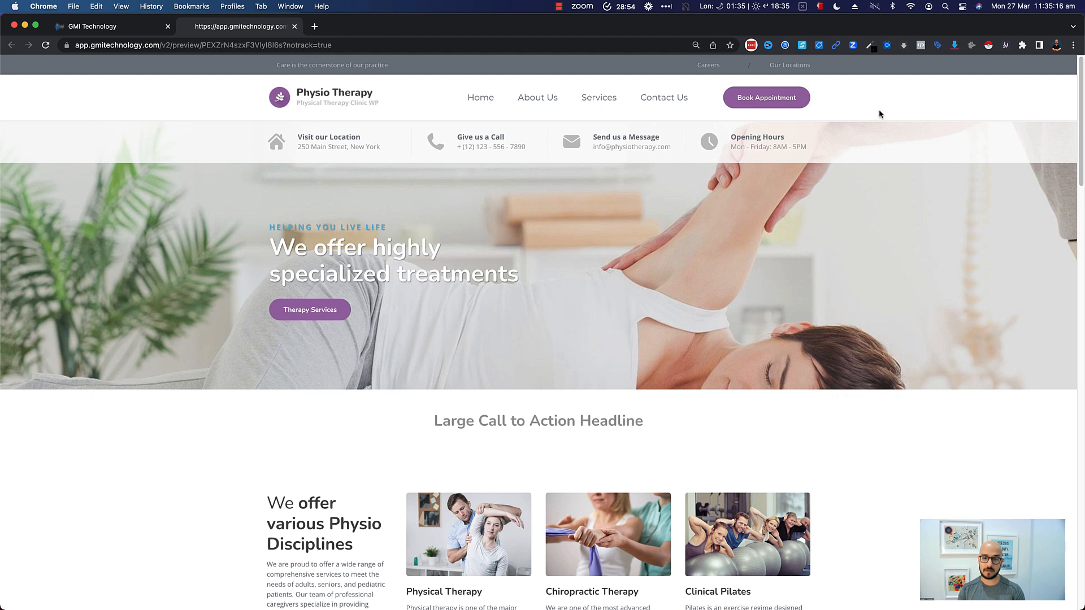
pyautogui.click(537, 98)
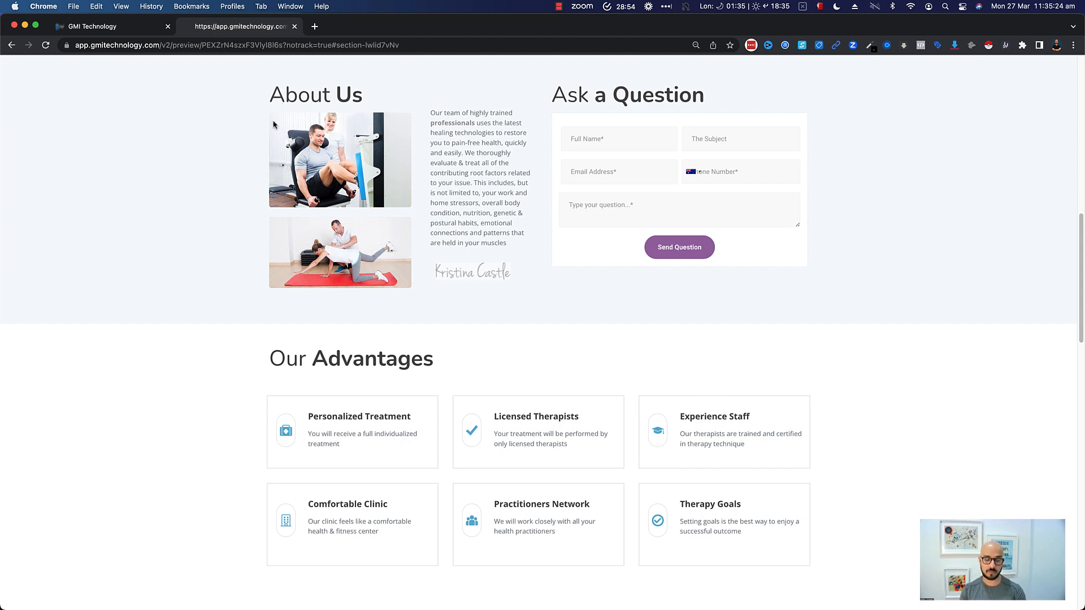
pyautogui.scroll(5, 383, 166)
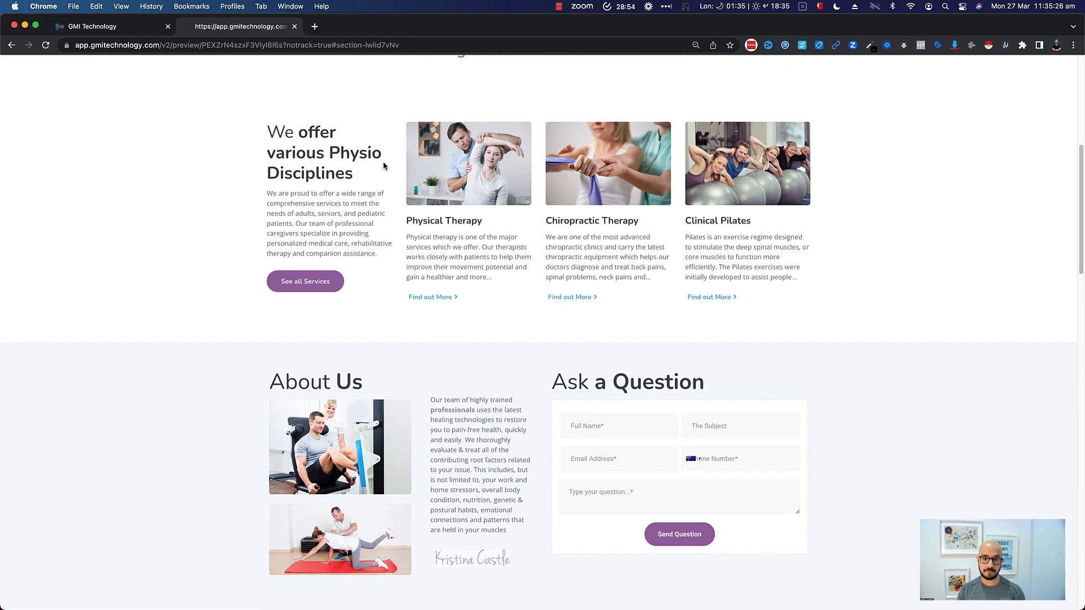
pyautogui.scroll(6, 412, 308)
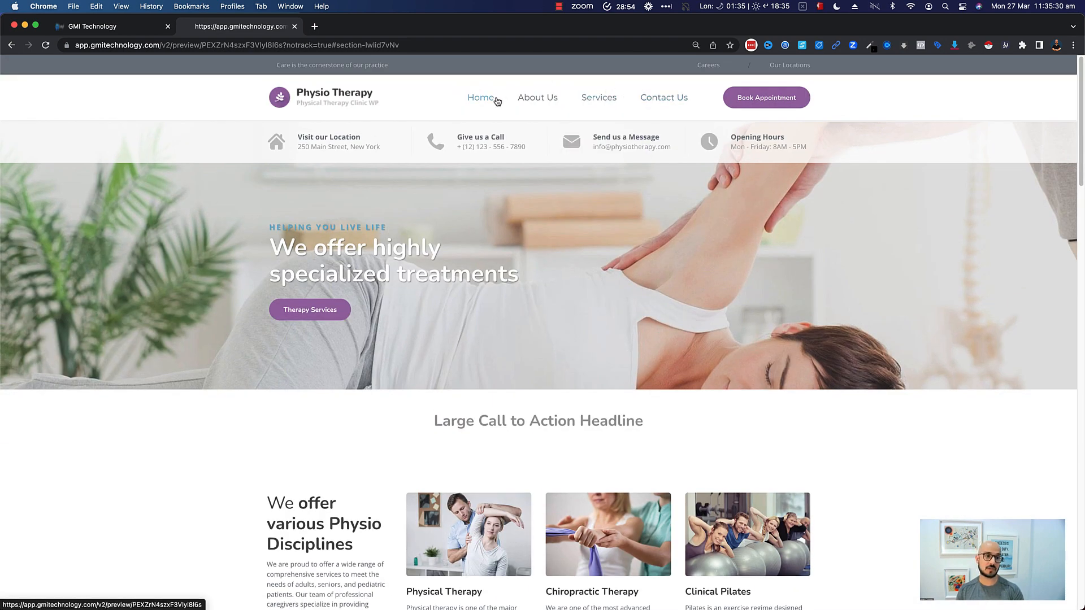
# - Add a new item to the navigation menu and submit its configuration
pyautogui.click(128, 28)
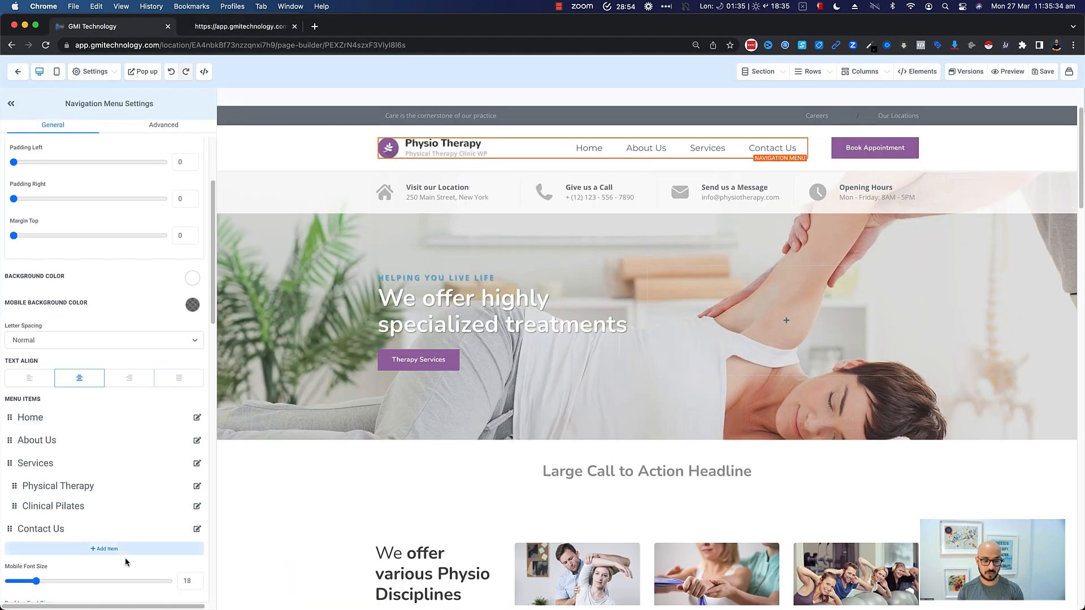
pyautogui.click(94, 549)
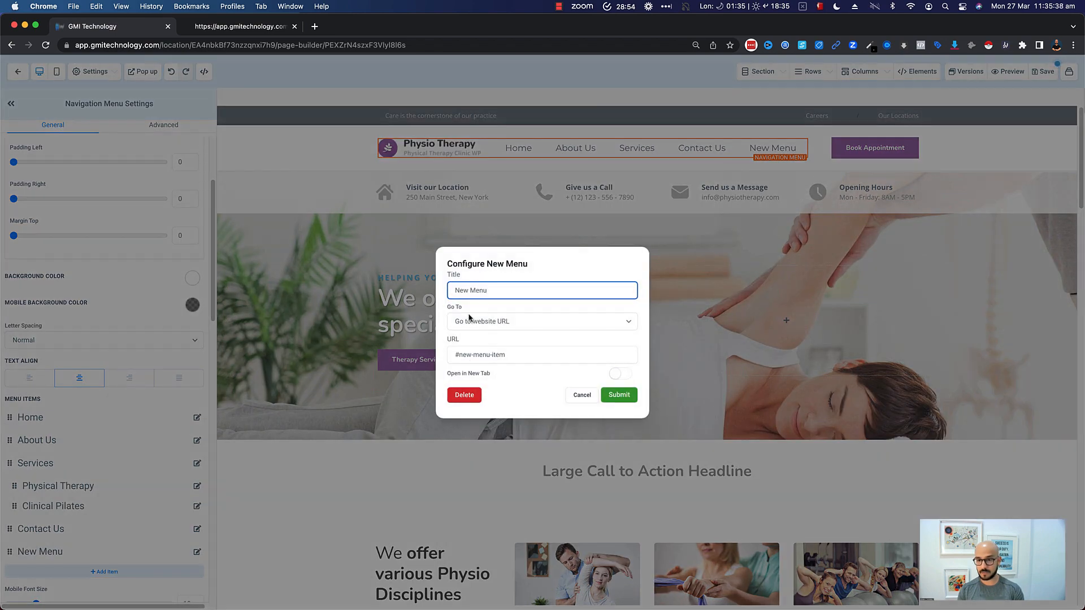
pyautogui.click(619, 373)
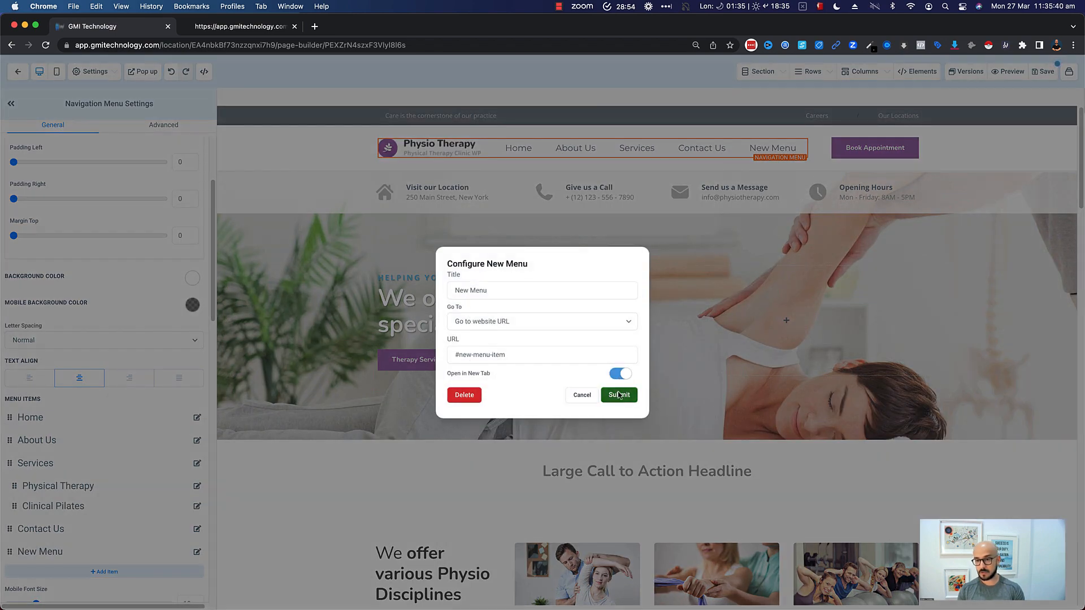
pyautogui.click(619, 373)
pyautogui.click(617, 394)
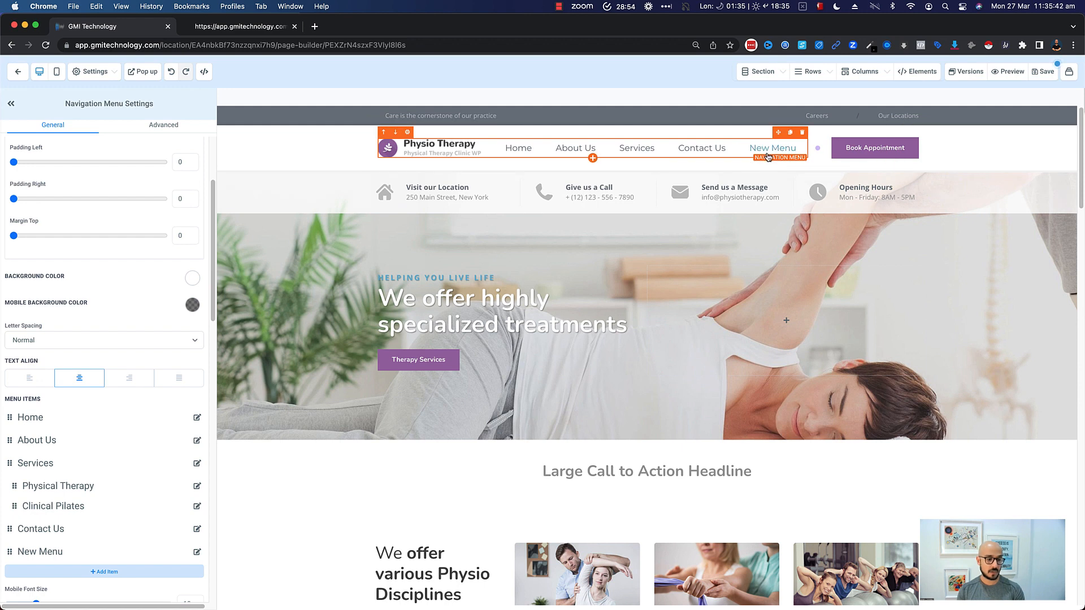
pyautogui.scroll(-4, 56, 480)
pyautogui.scroll(1, 34, 407)
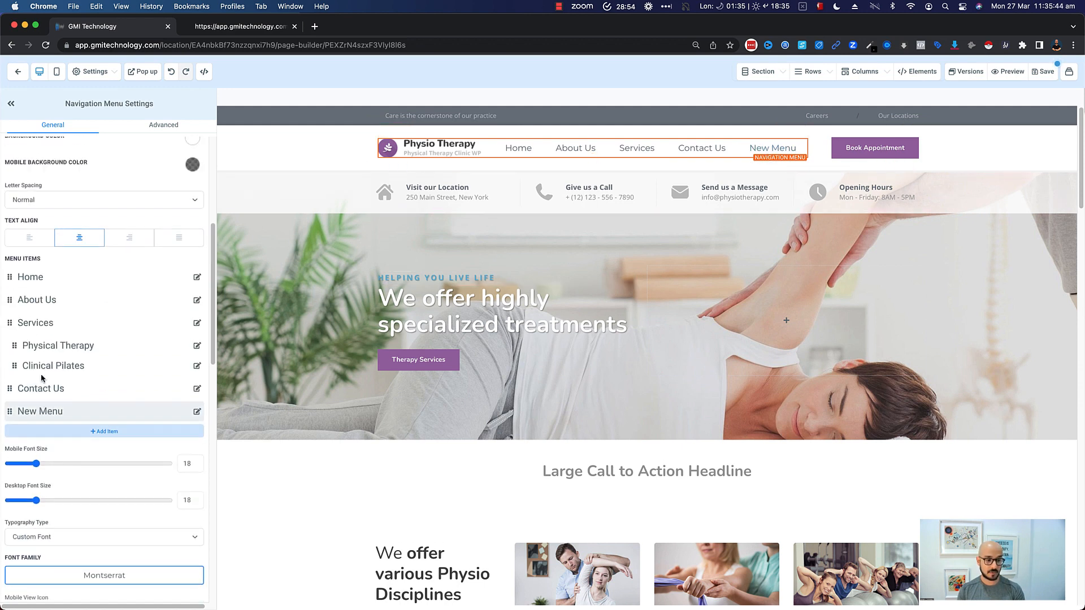
# - Move the Contact Us menu item to the top of the navigation menu list
pyautogui.click(11, 394)
pyautogui.moveTo(11, 393); pyautogui.dragTo(18, 275)
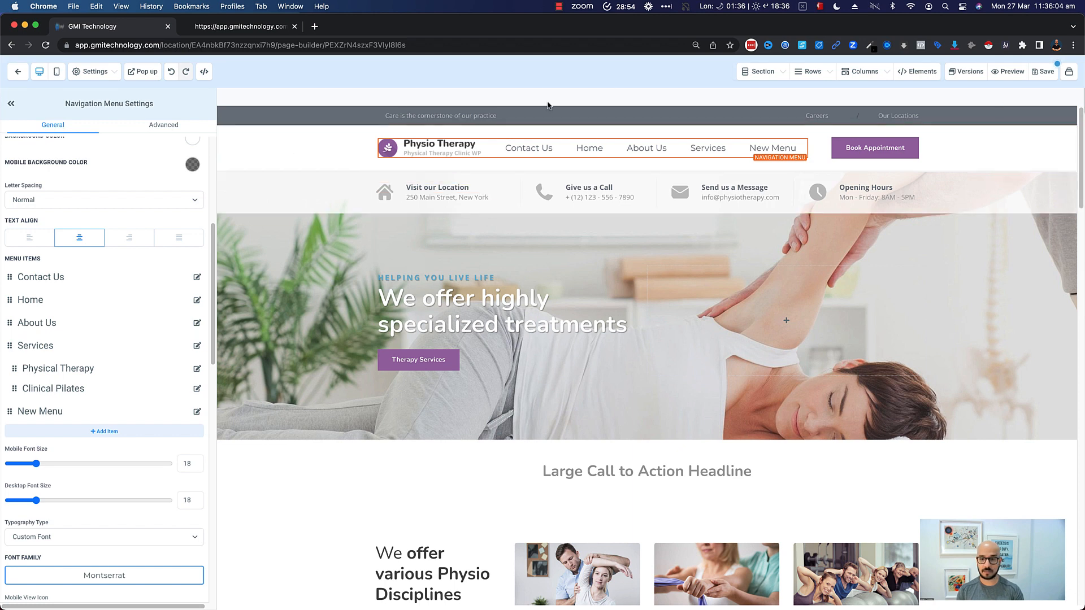
# - Return to the website's pages and create a new page named Booking Page
pyautogui.click(19, 72)
pyautogui.click(588, 237)
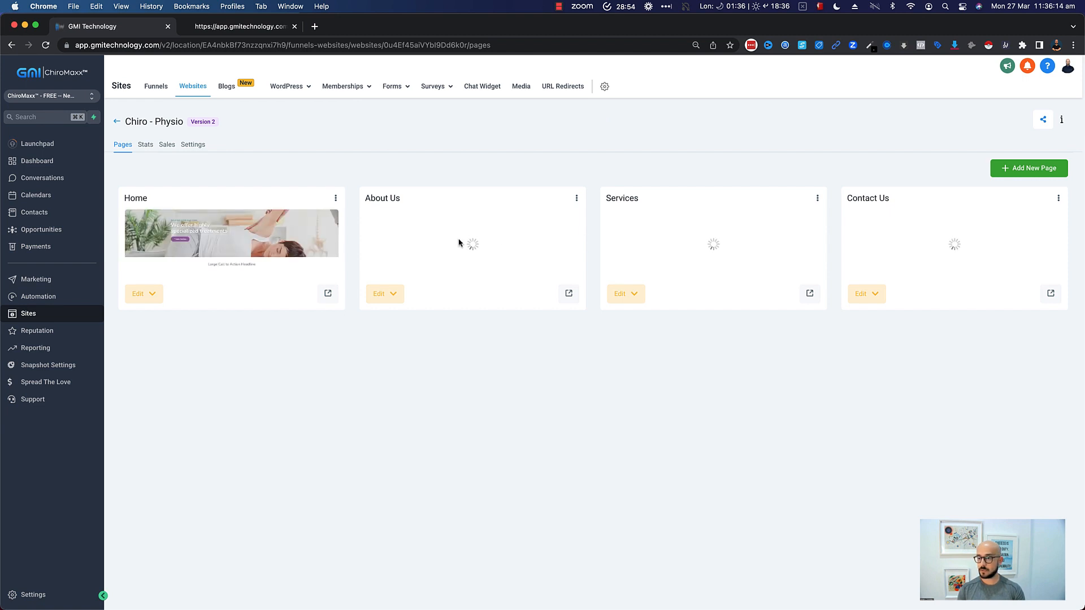
pyautogui.click(1017, 107)
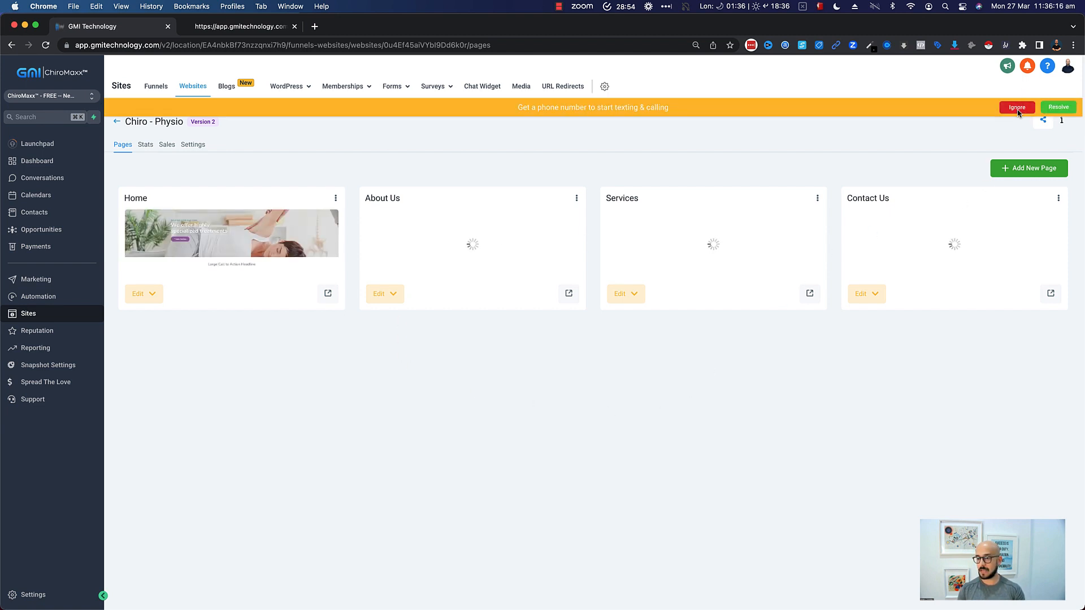
pyautogui.click(1031, 172)
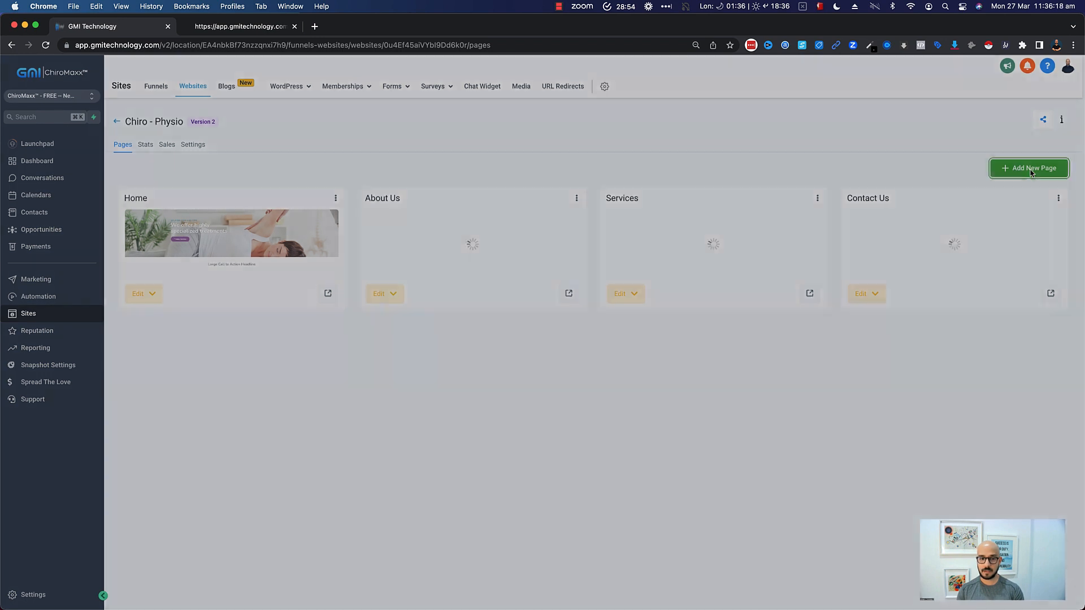
pyautogui.click(445, 138)
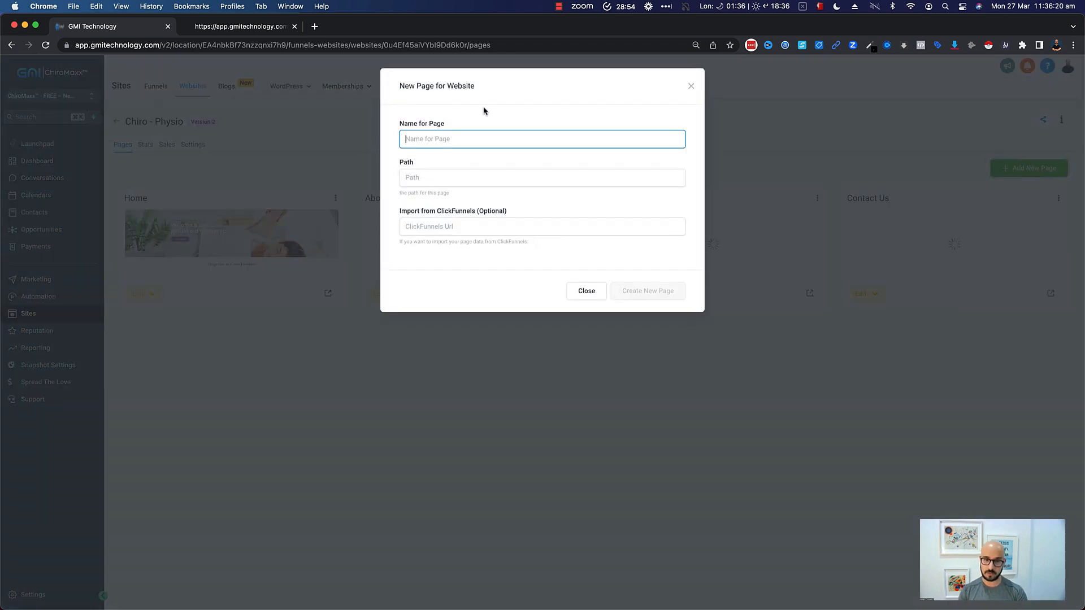
pyautogui.write('Booking Page')
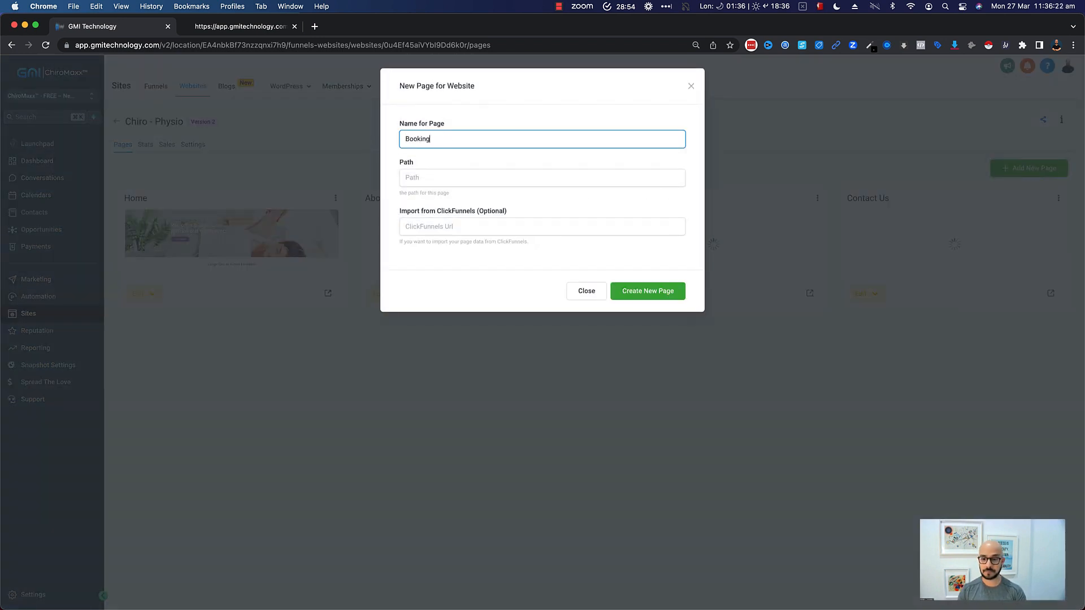
pyautogui.click(659, 288)
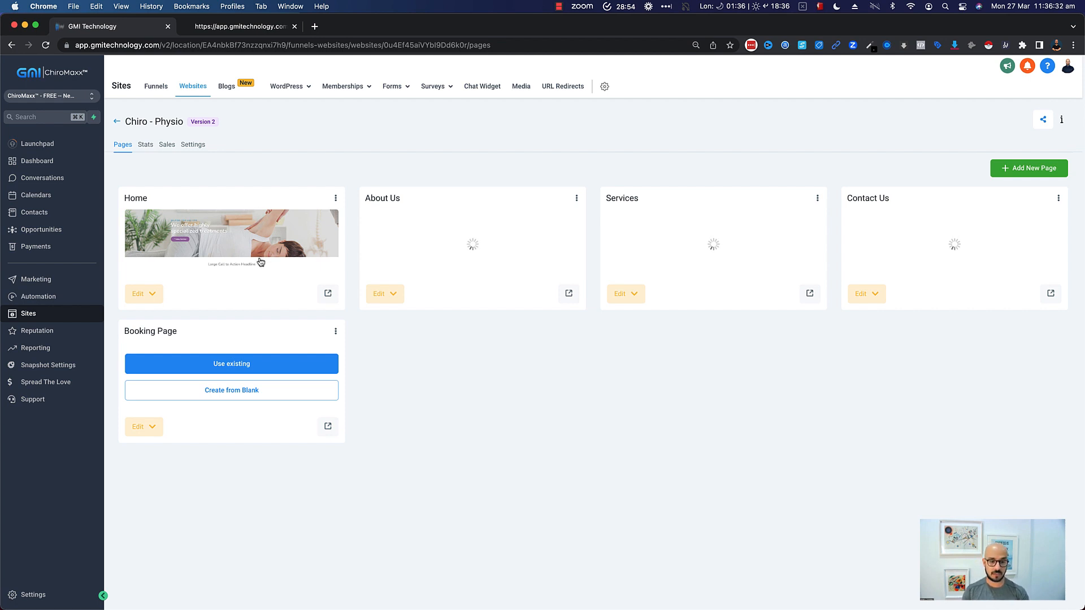
# - Fill the Booking Page by importing the existing Contact Us page from the Chiro - Physio website
pyautogui.click(225, 367)
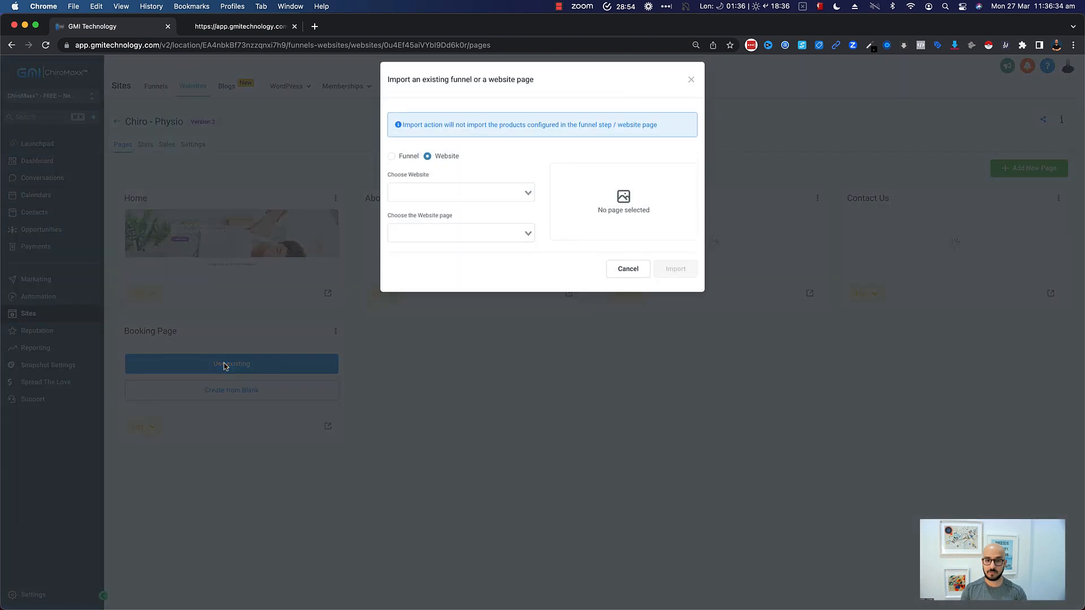
pyautogui.click(529, 202)
pyautogui.click(440, 215)
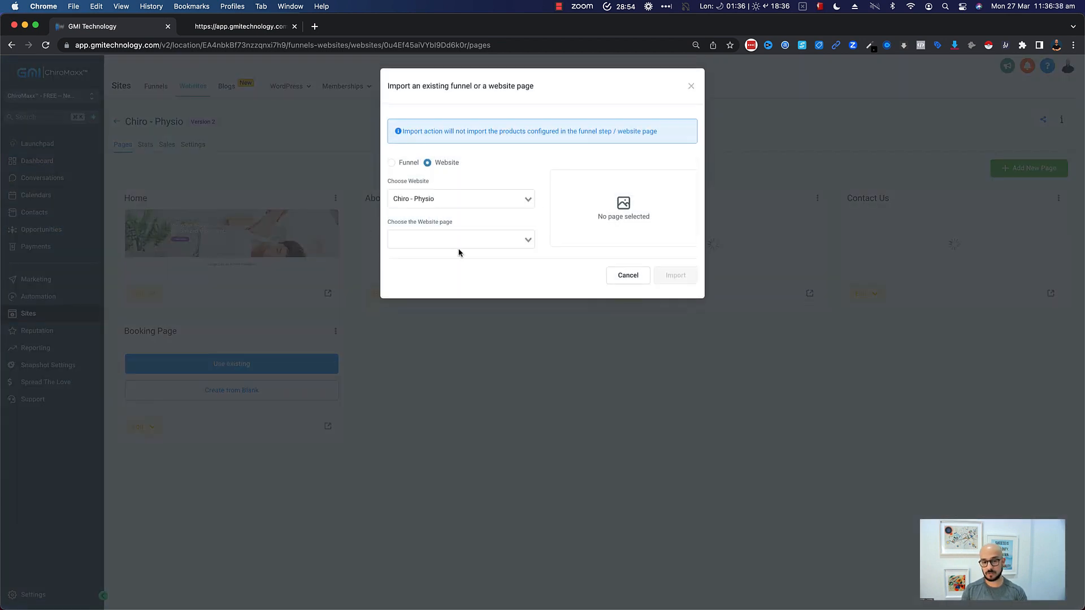
pyautogui.click(526, 242)
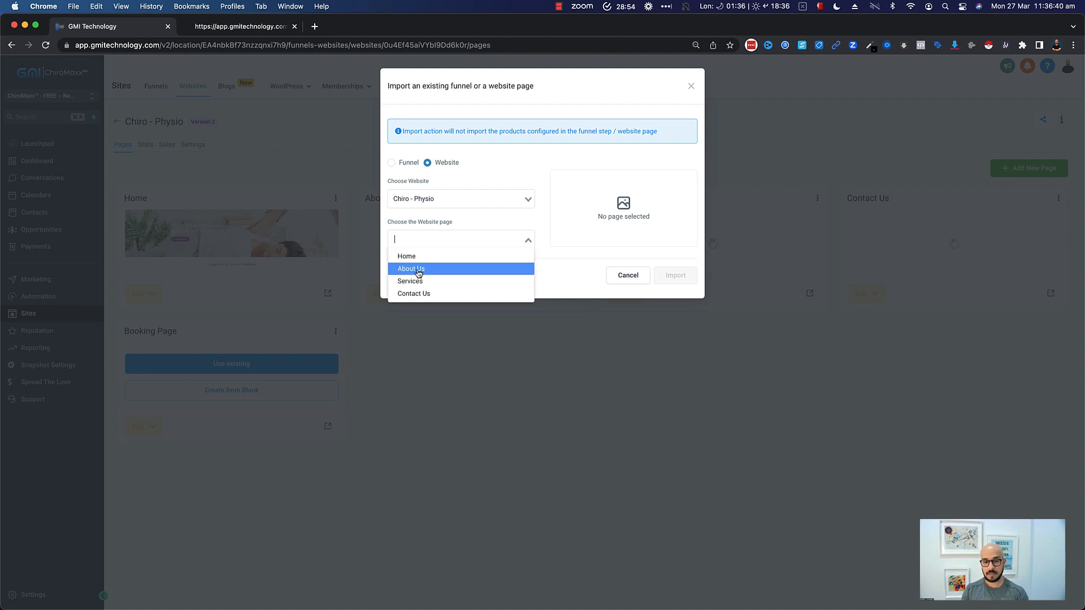
pyautogui.click(437, 293)
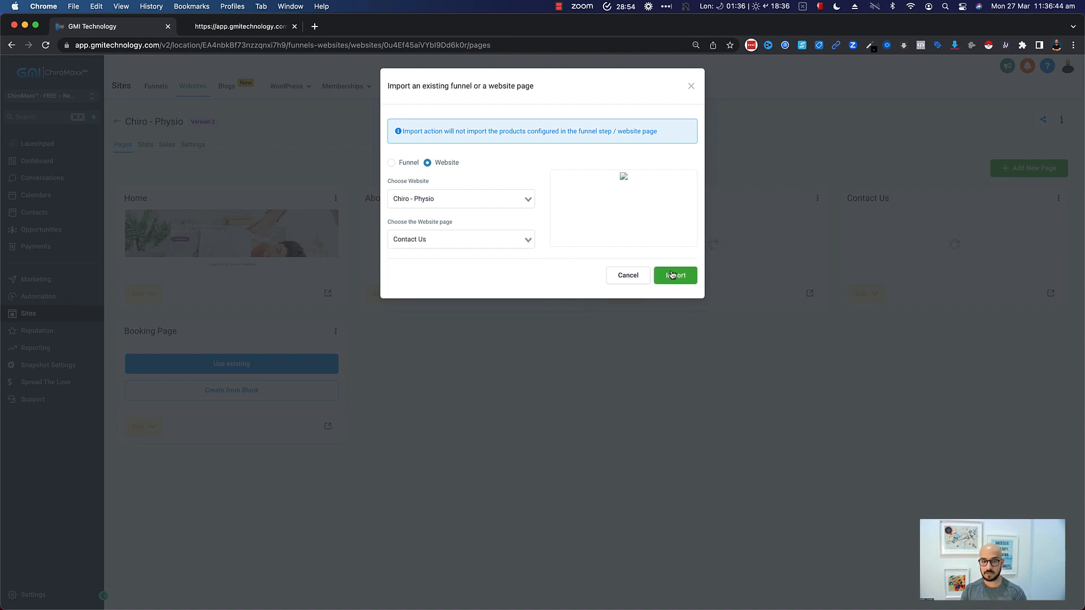
pyautogui.click(671, 275)
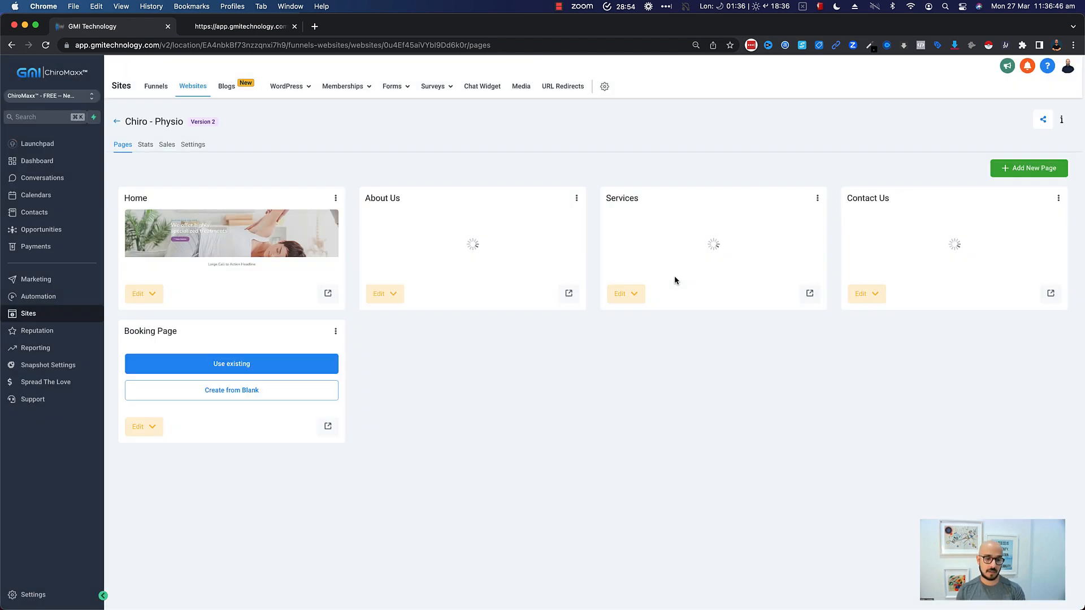
# - Open the Booking Page in the editor and scroll through its content
pyautogui.click(133, 438)
pyautogui.click(148, 456)
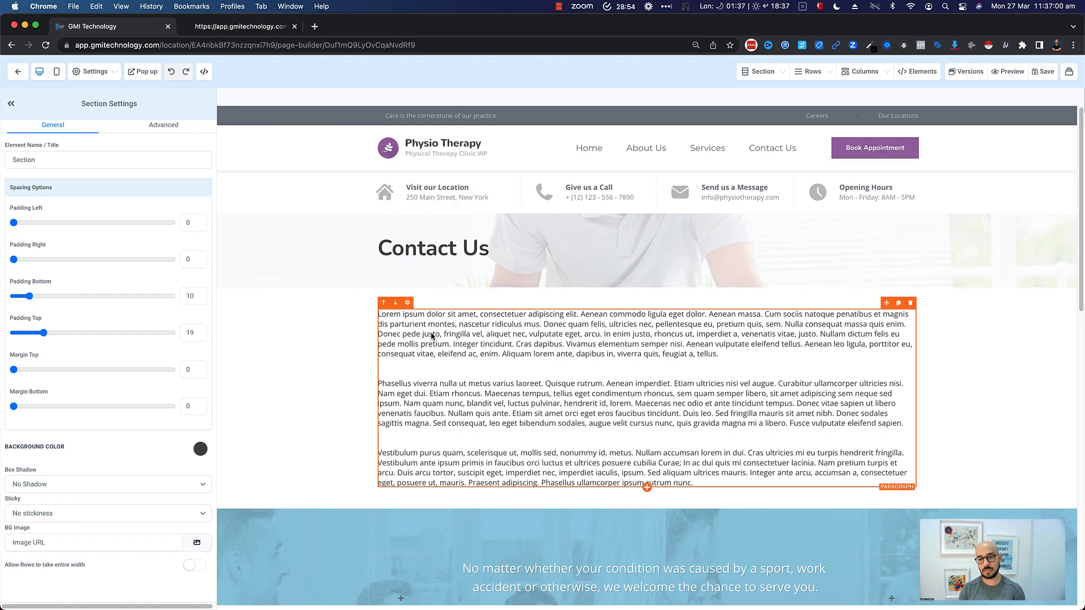
pyautogui.scroll(-3, 500, 247)
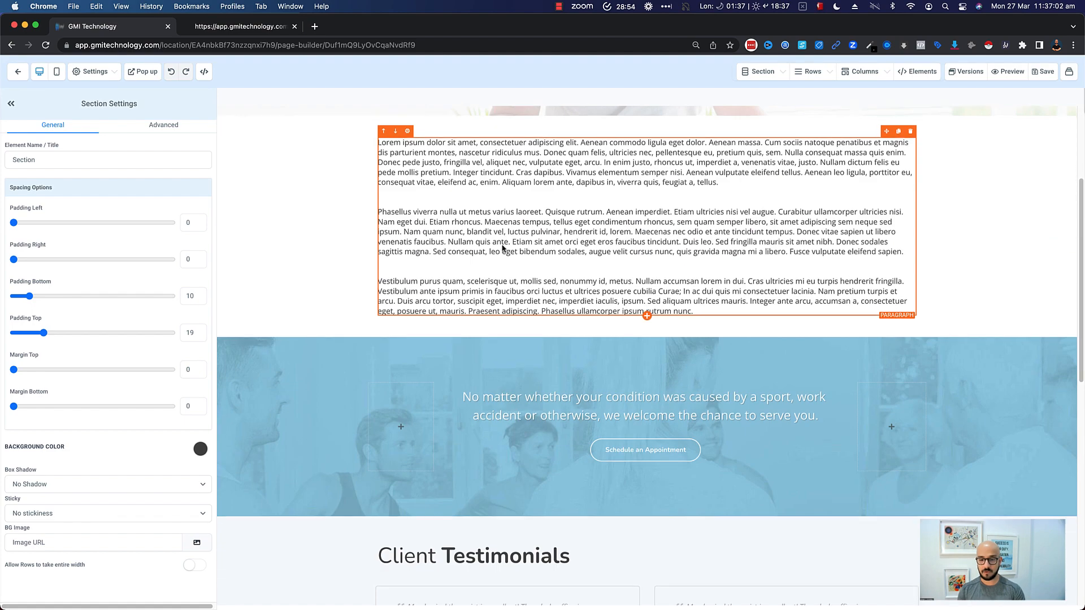
pyautogui.scroll(-8, 503, 247)
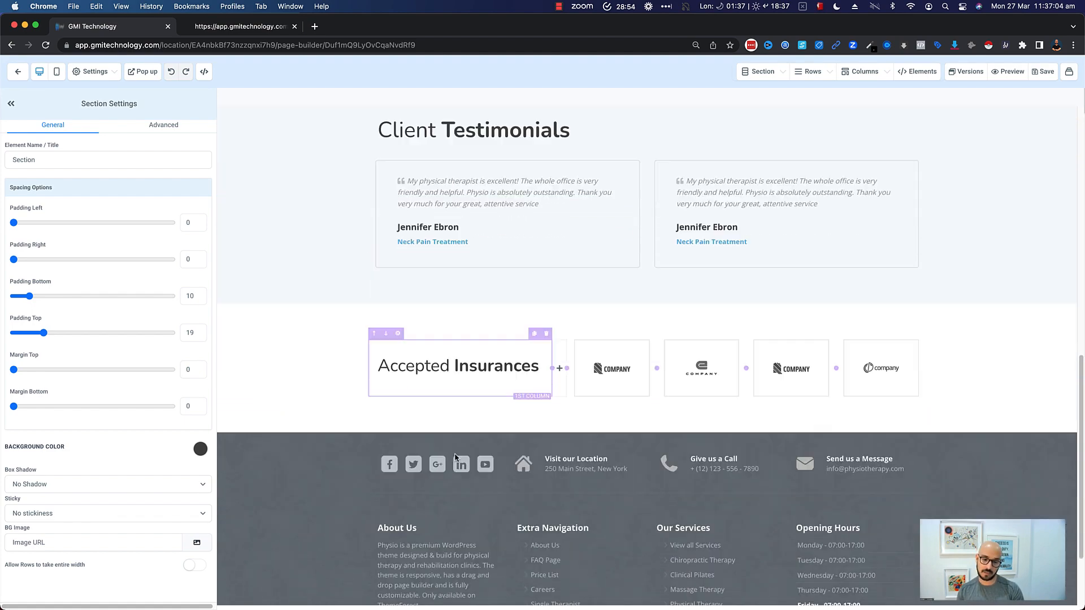
pyautogui.scroll(-2, 455, 456)
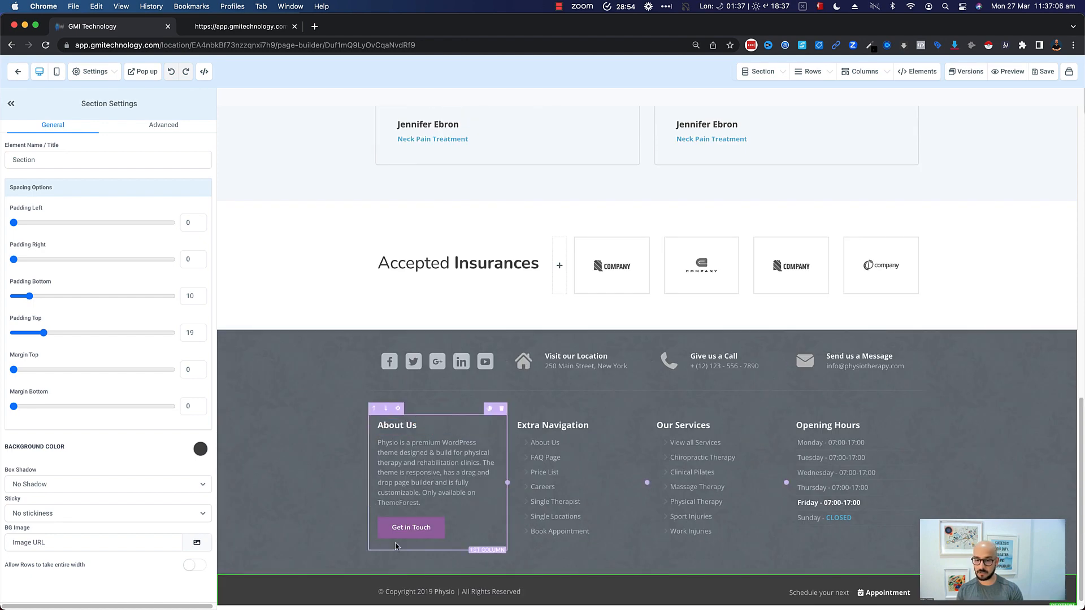
pyautogui.scroll(5, 558, 494)
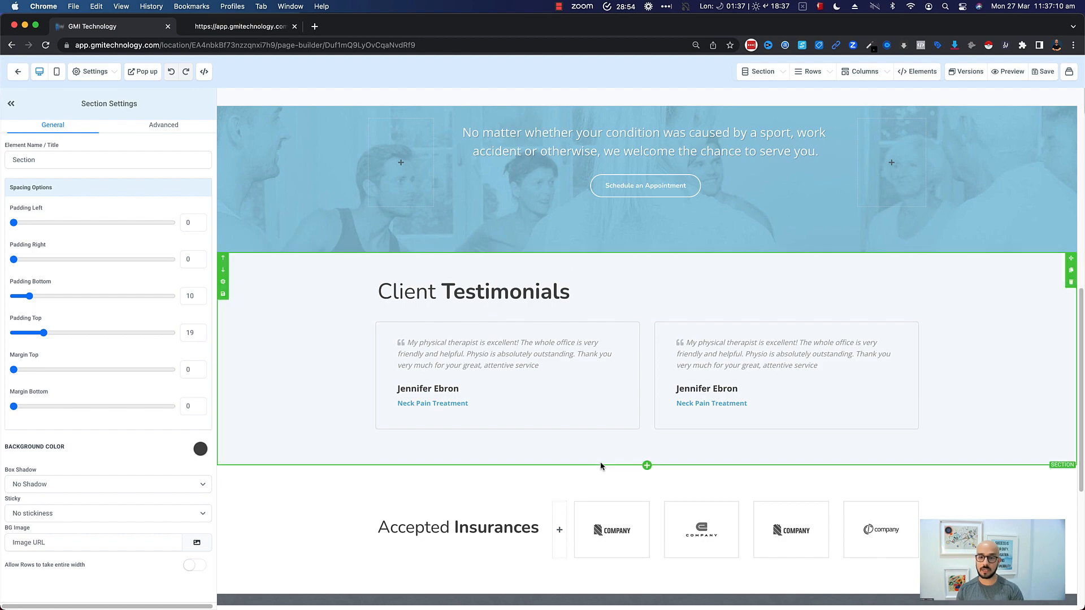
pyautogui.scroll(8, 601, 465)
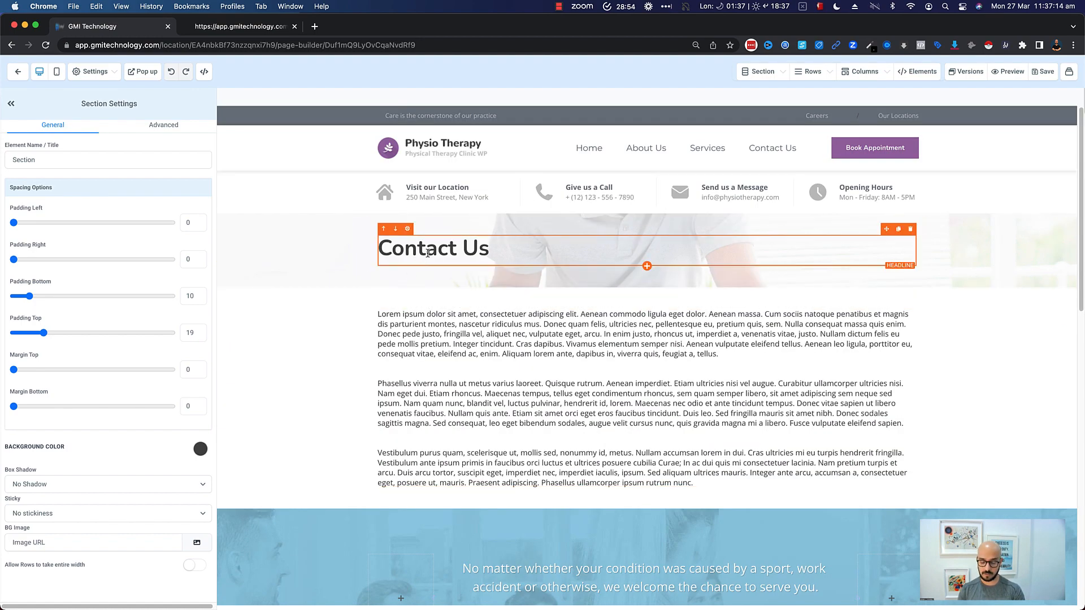
# - Change the page headline text to New Page
pyautogui.tripleClick(428, 253)
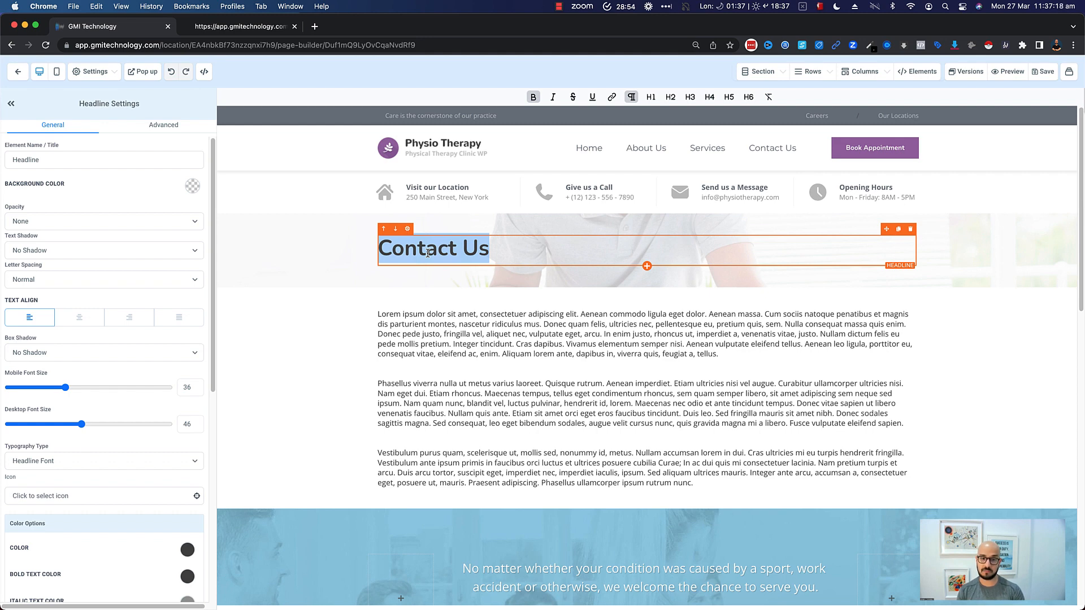
pyautogui.write('New Page')
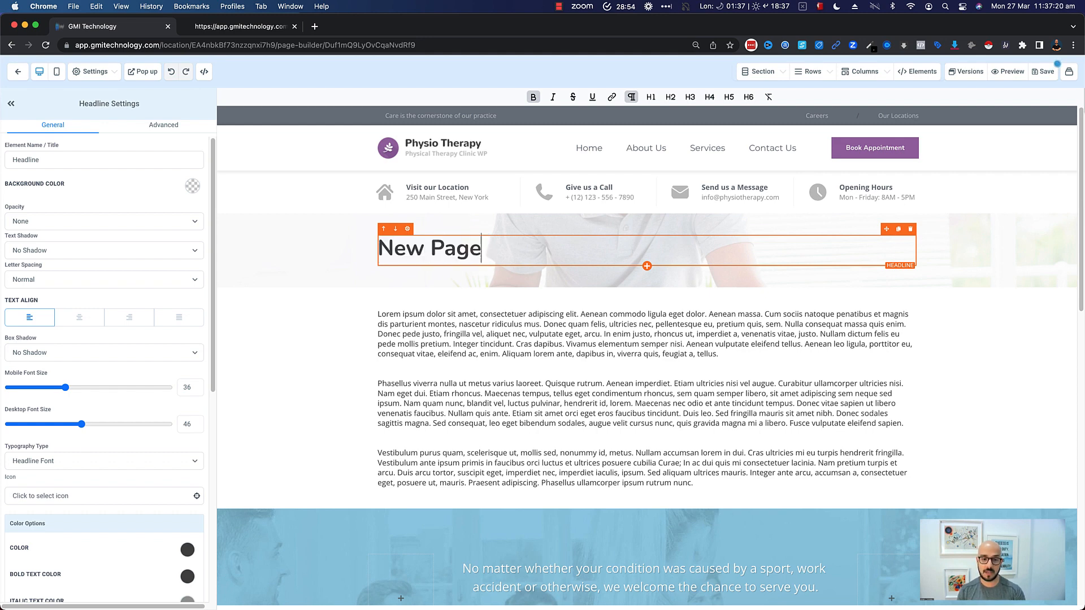
# - Exit the page editor back to the pages list without saving
pyautogui.moveTo(402, 324); pyautogui.dragTo(500, 463)
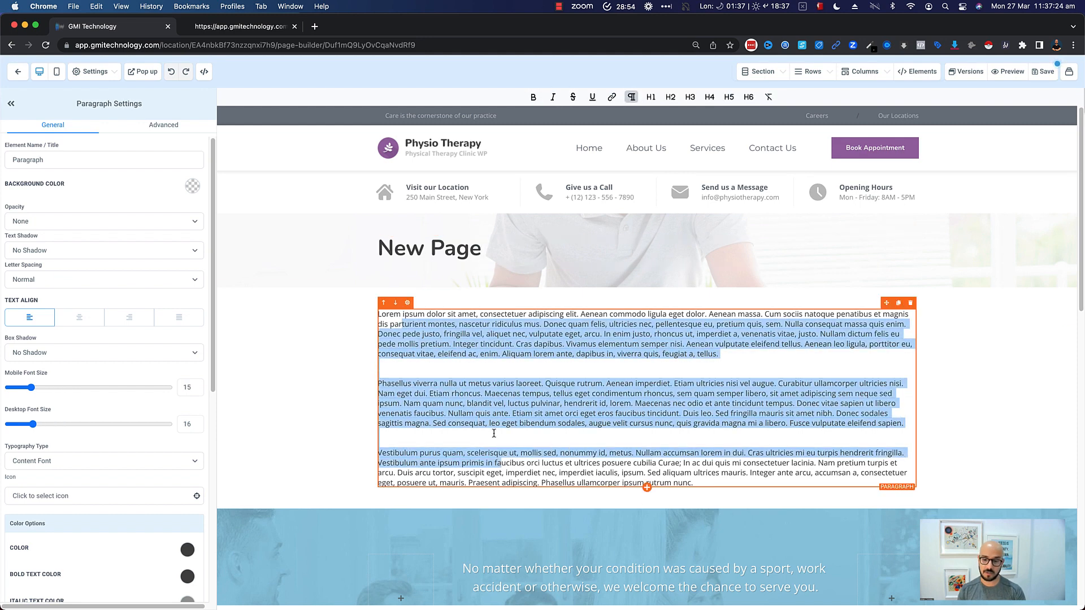
pyautogui.click(489, 403)
pyautogui.scroll(-3, 659, 388)
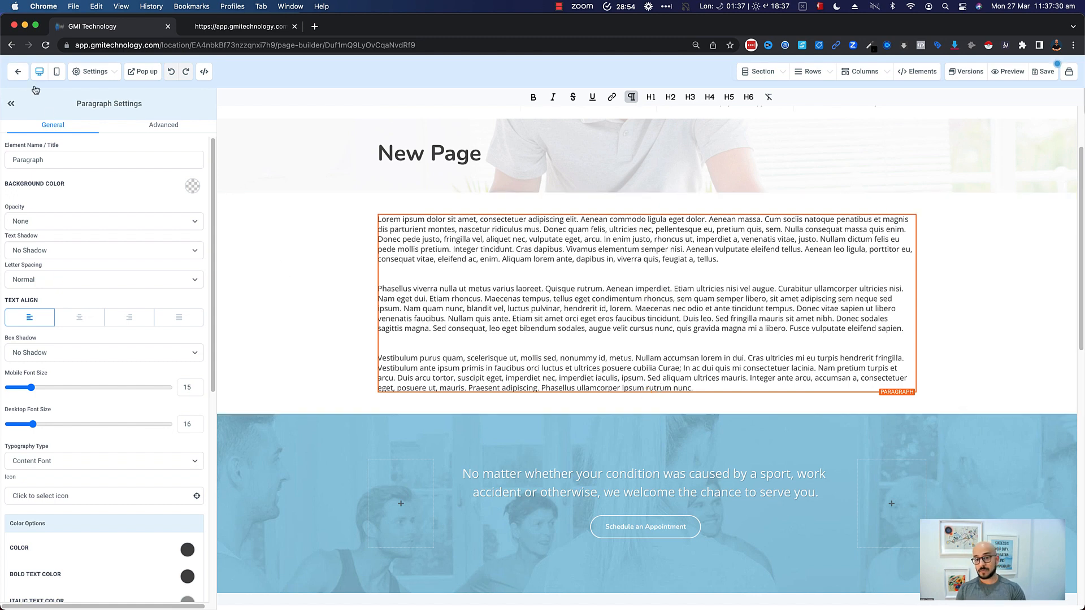
pyautogui.click(21, 76)
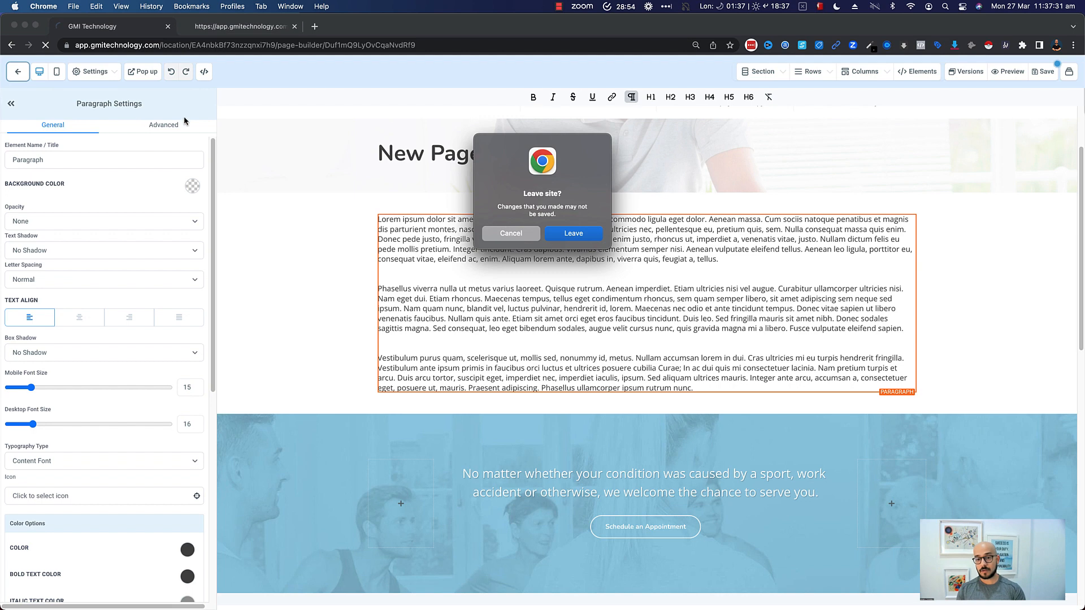
pyautogui.click(543, 234)
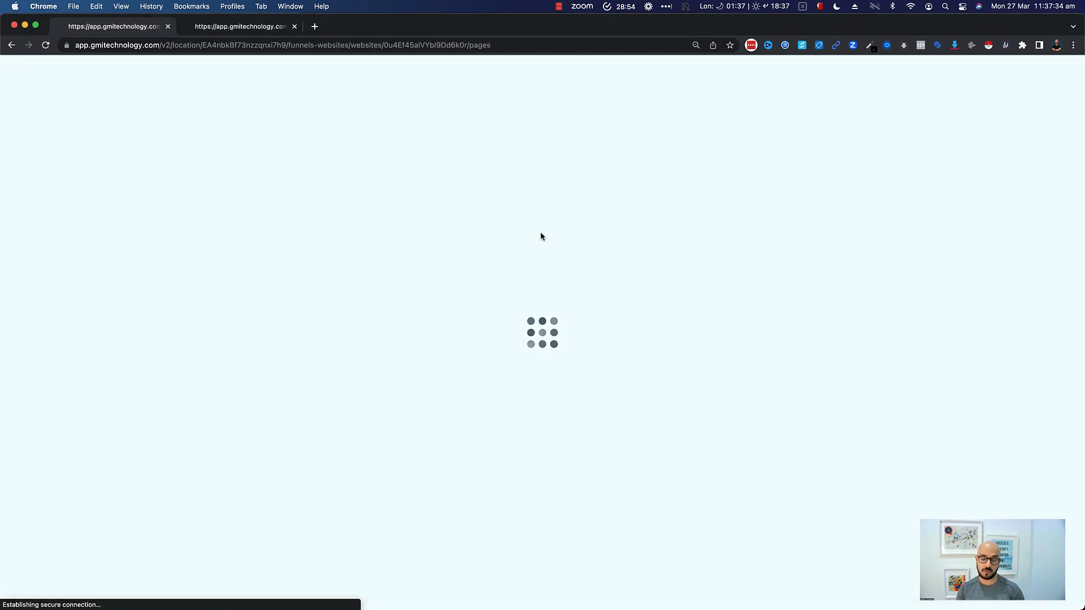